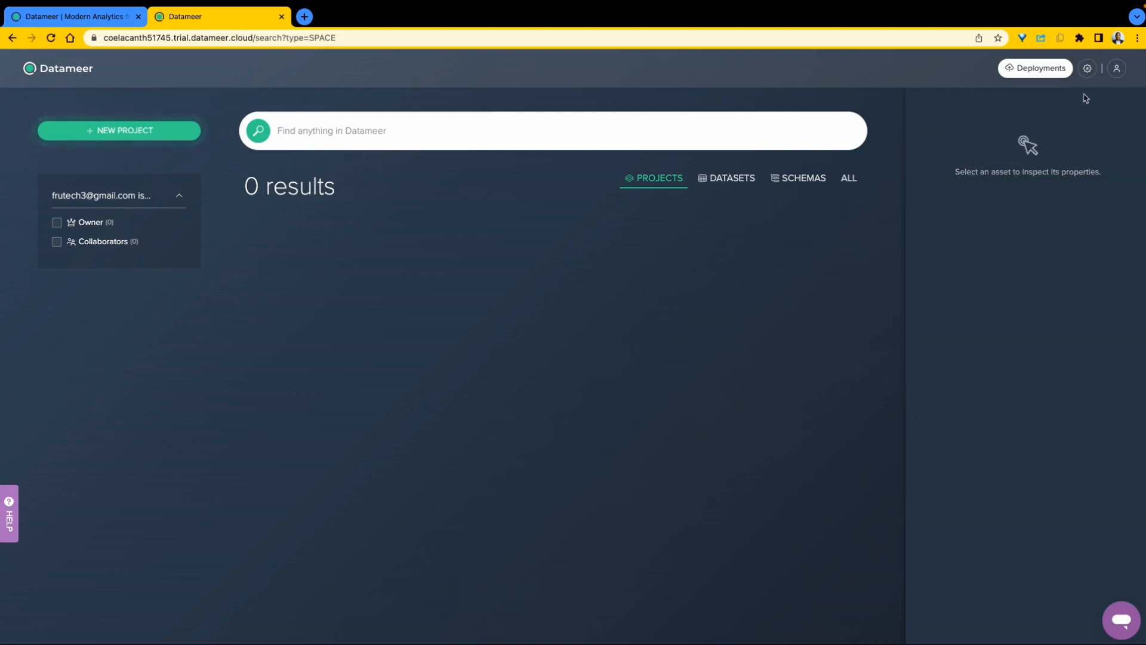
- Open the administration settings and view the form for connecting a Snowflake account, closing it without connecting
left_click(1087, 68)
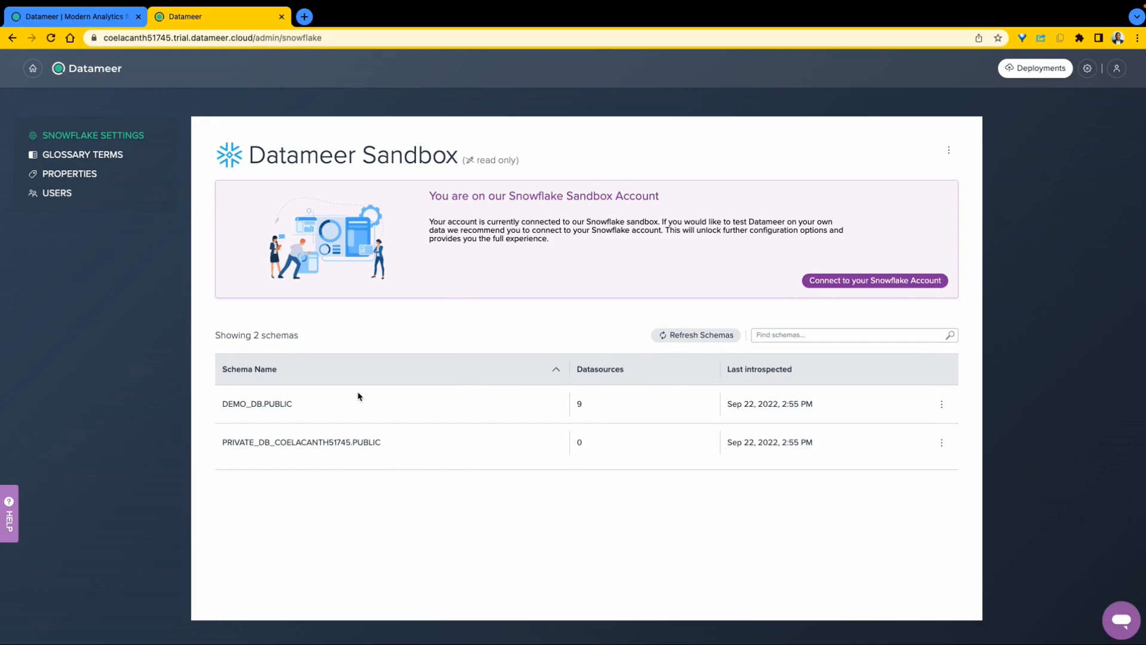
left_click(891, 280)
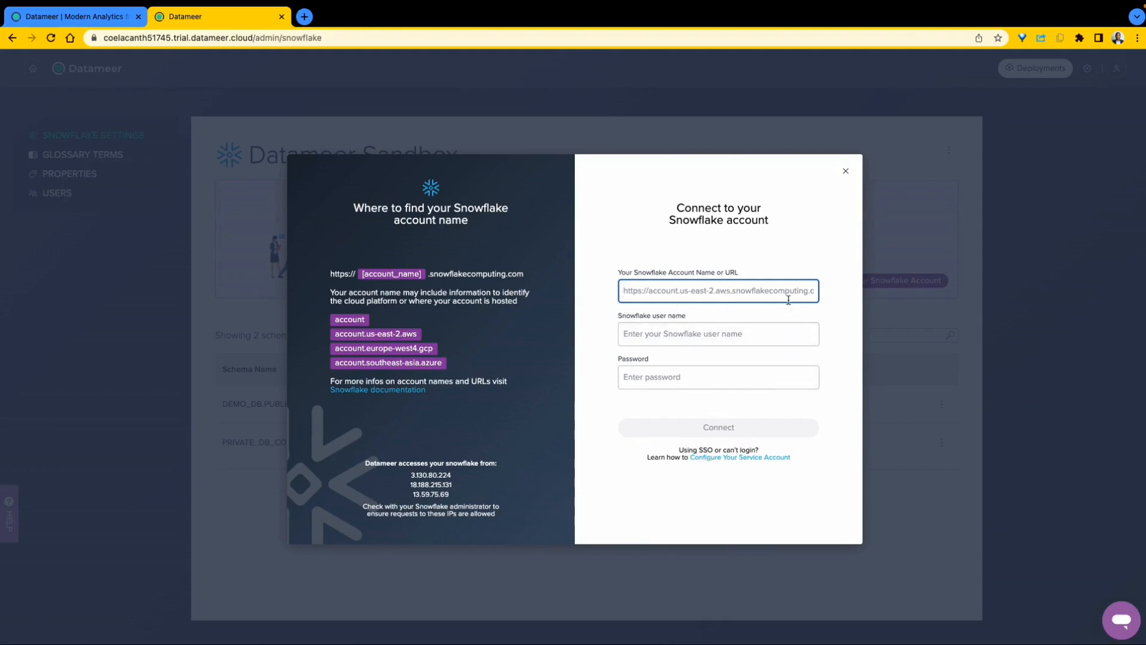
left_click(846, 171)
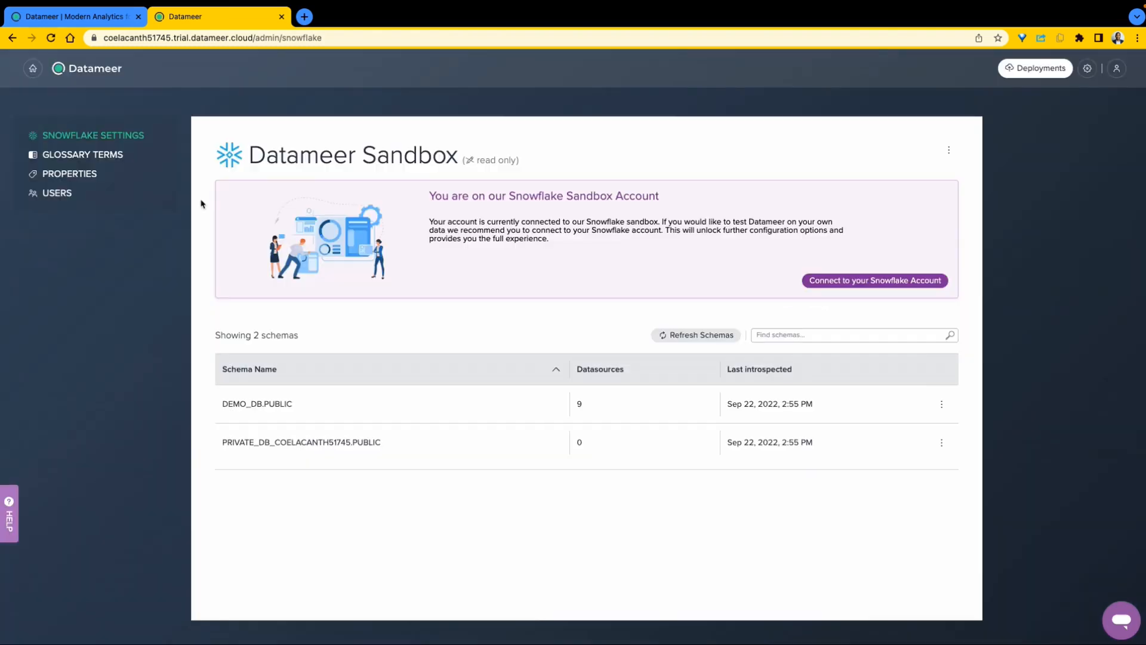
- Add a glossary term named GAP in the Abbreviations category with the description "General Accounting Principles"
left_click(101, 157)
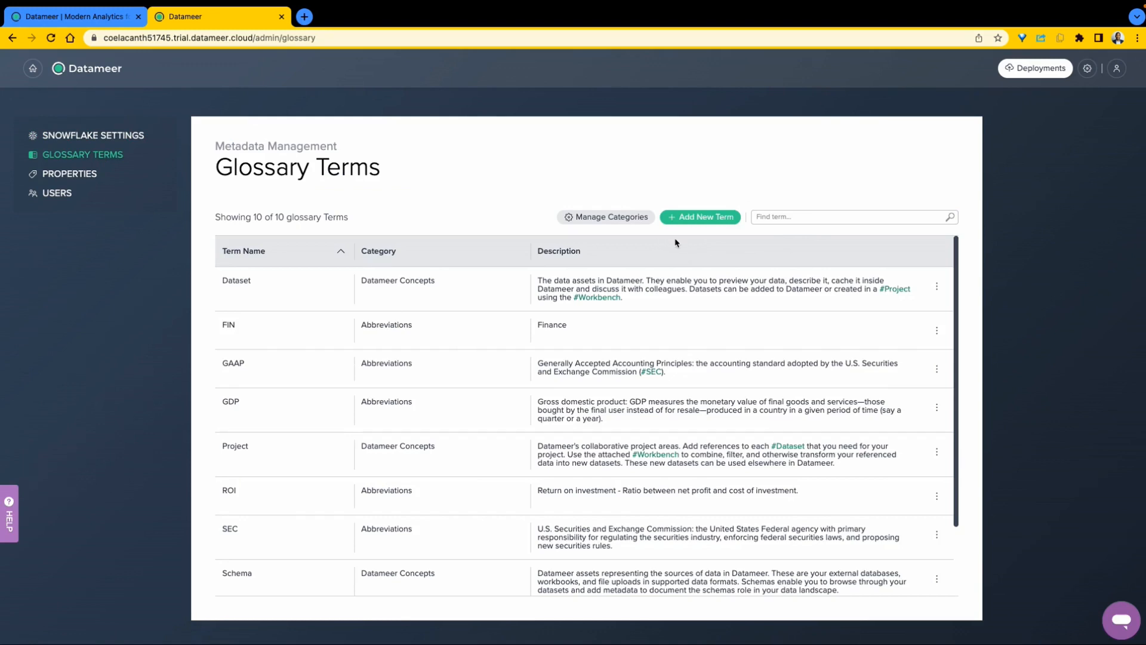
left_click(704, 221)
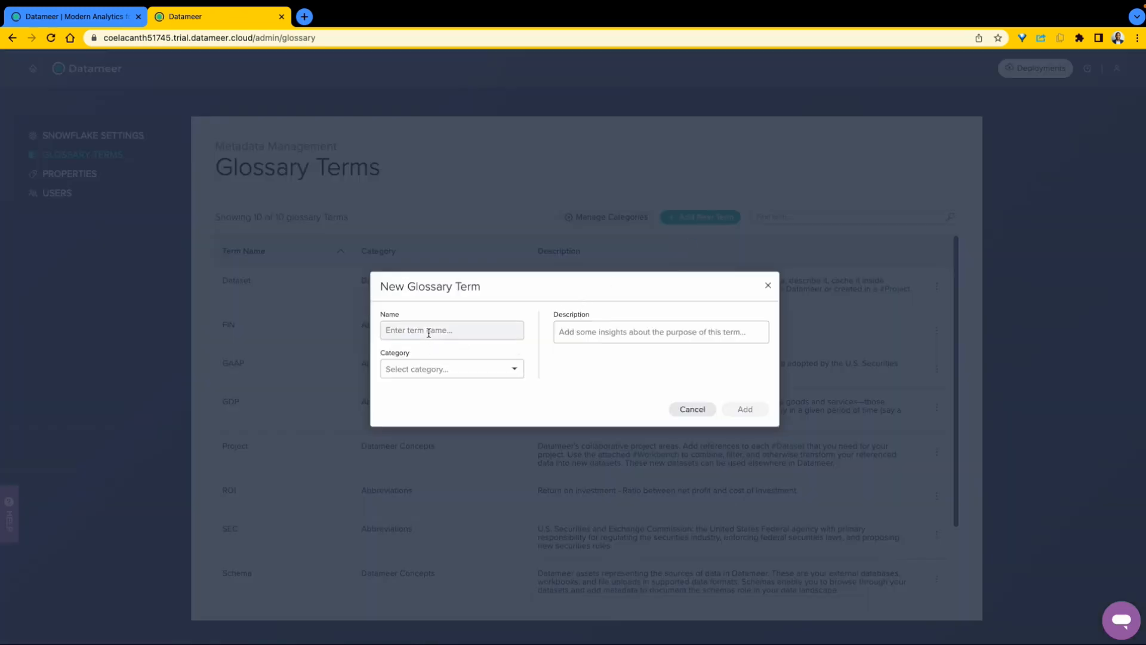
left_click(430, 331)
type("GAP")
key("Tab")
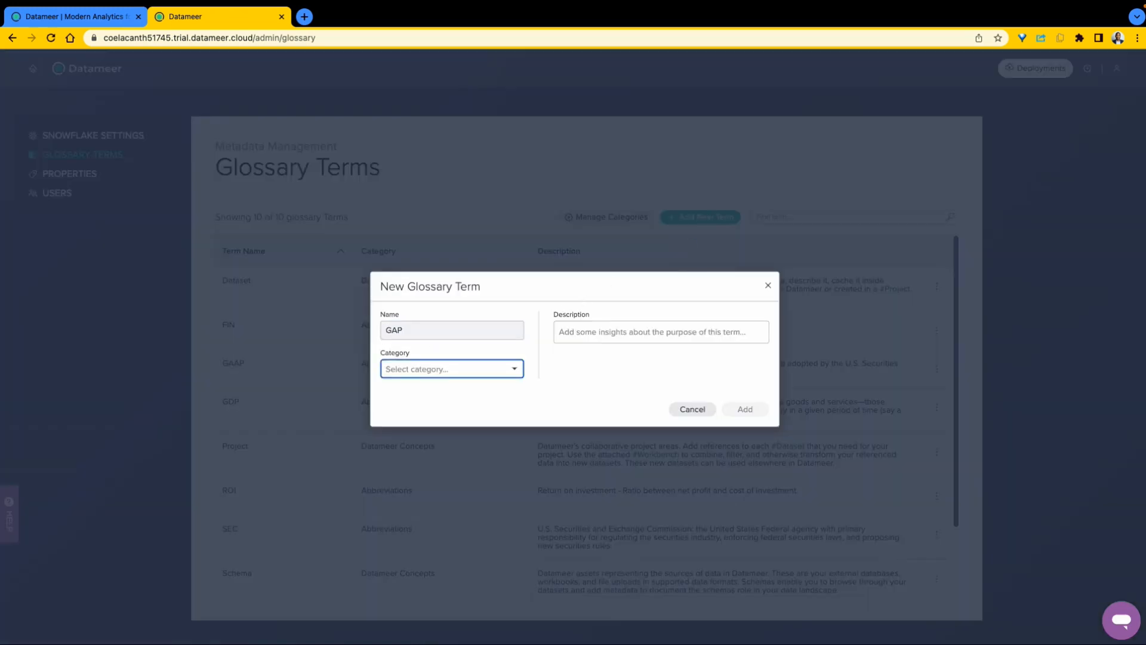
left_click(431, 377)
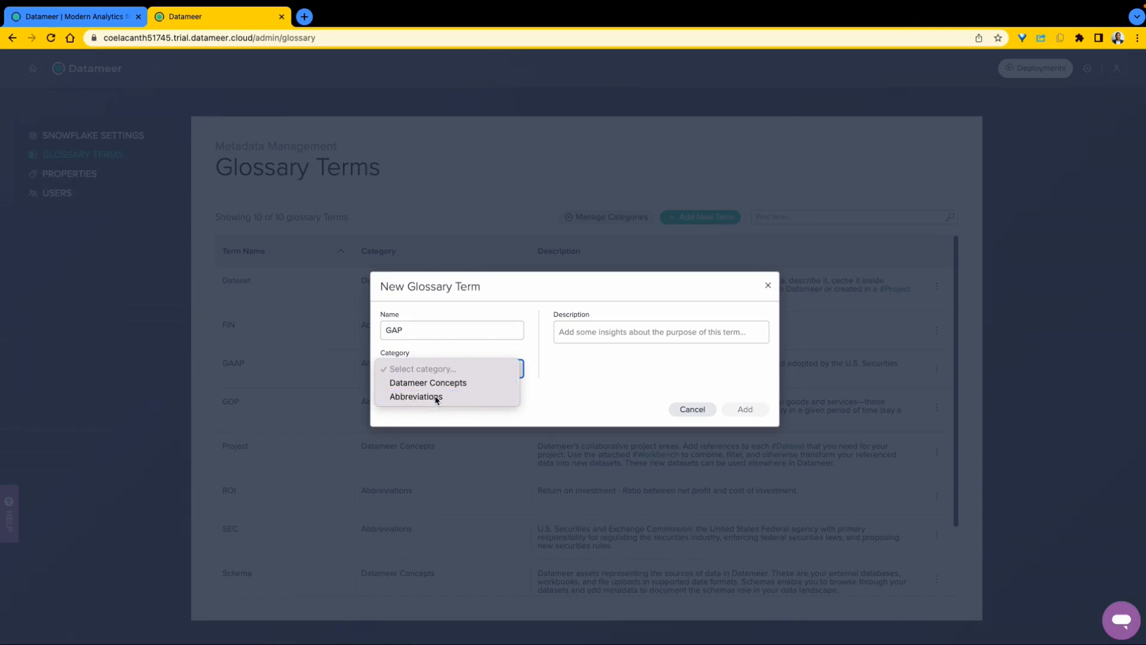
left_click(436, 397)
left_click(618, 344)
type("General Accounting Principles")
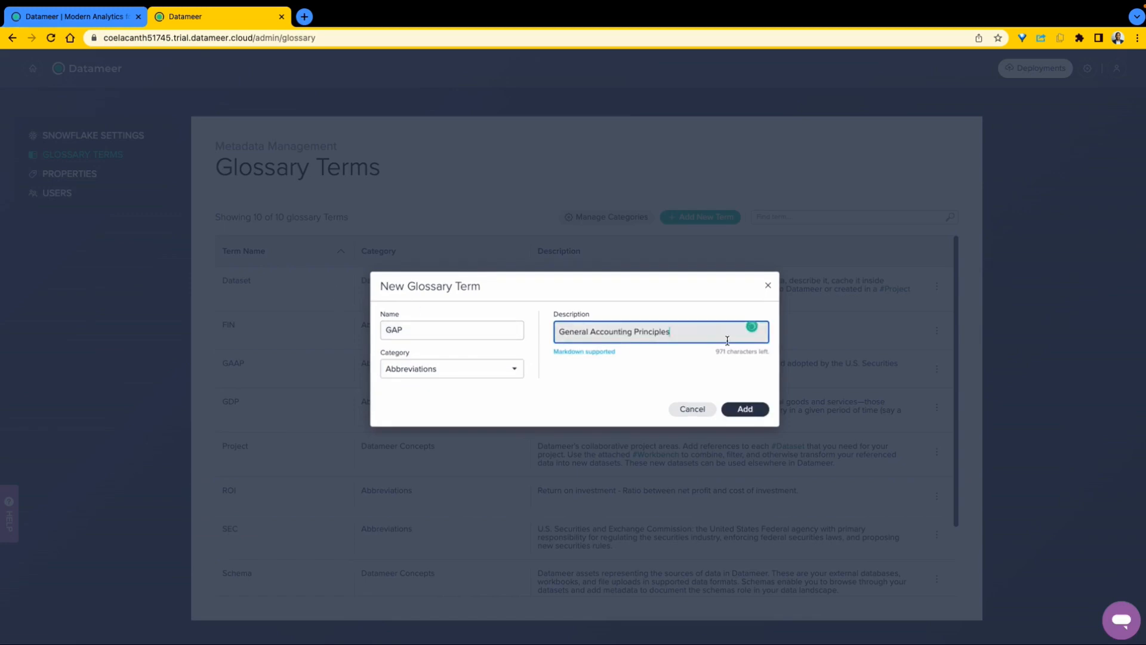
left_click(745, 410)
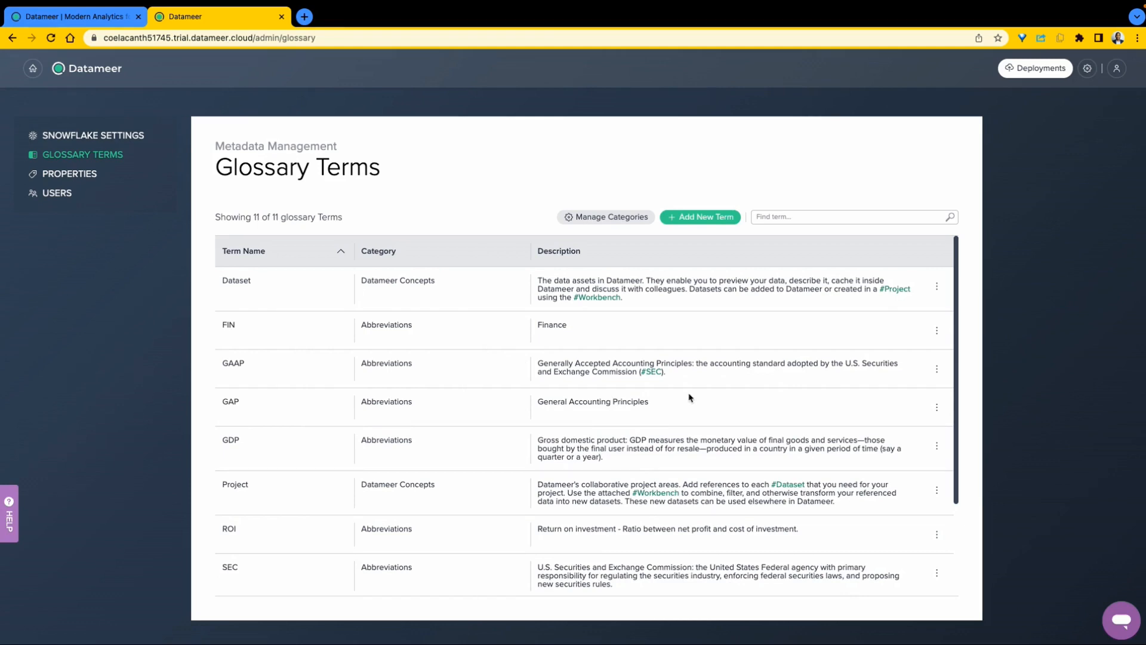
- Add a custom asset property named Sales for Schema assets, with field type Short Text and default text "Sales Data"
left_click(52, 174)
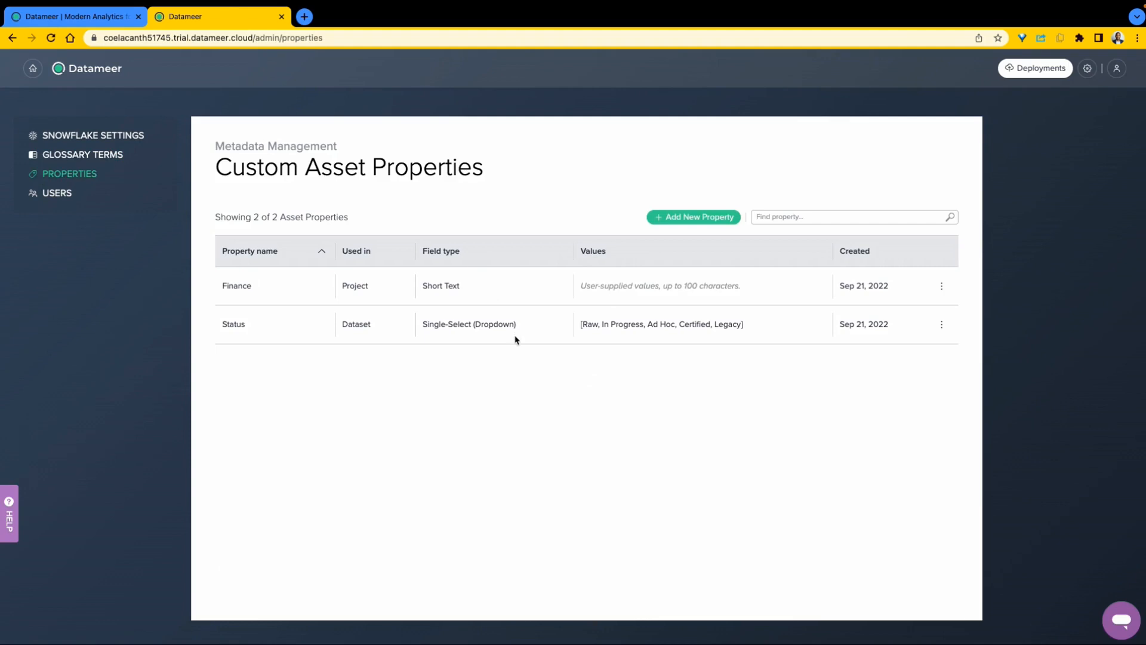
left_click(724, 219)
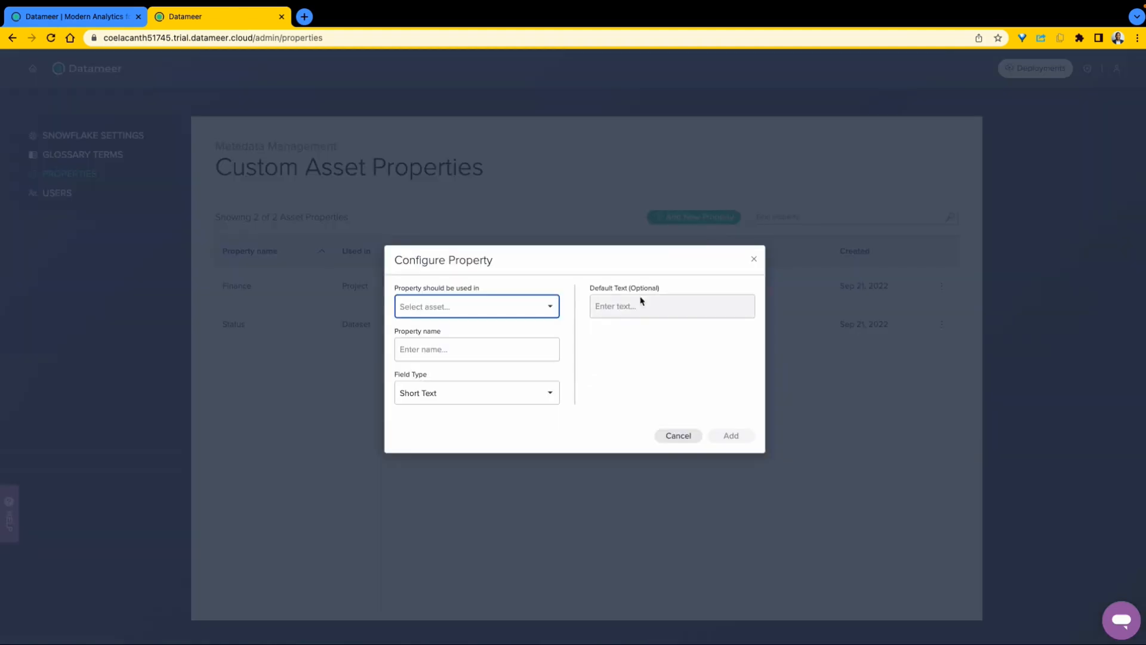
left_click(503, 310)
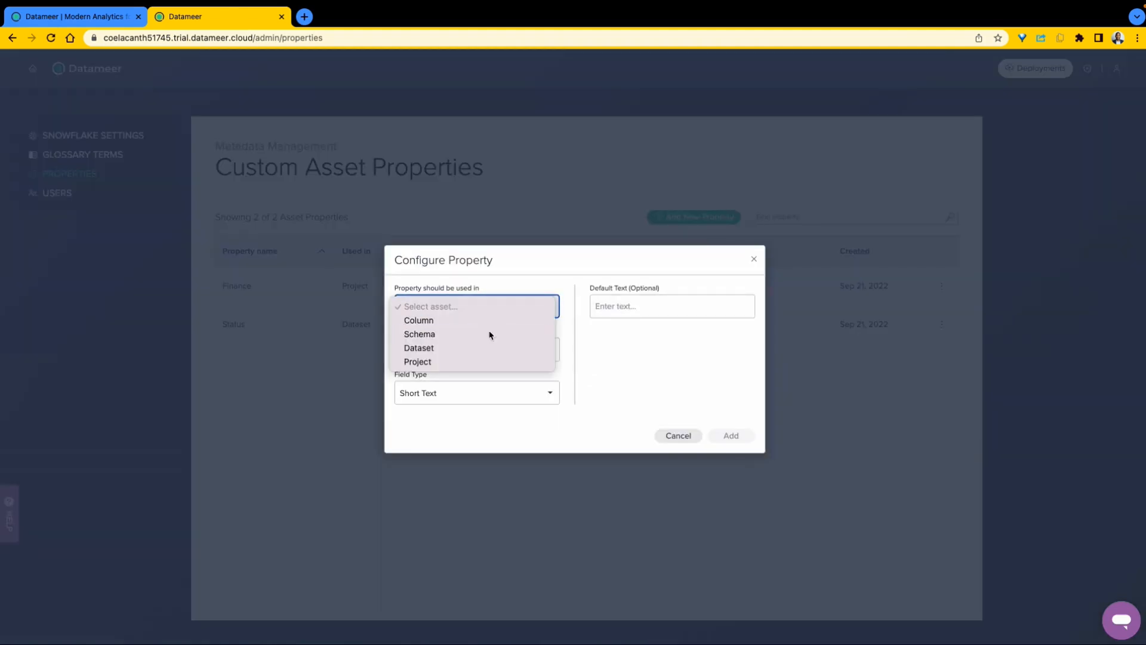
left_click(490, 334)
left_click(489, 350)
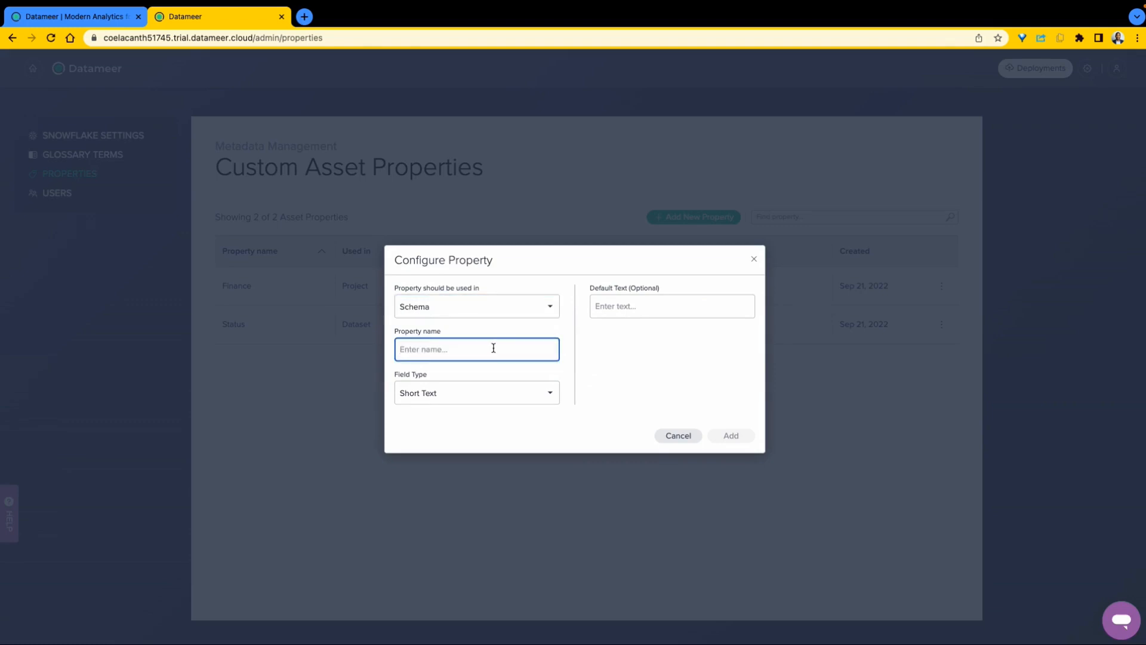
type("Sales")
key("Tab")
type("Sales Data")
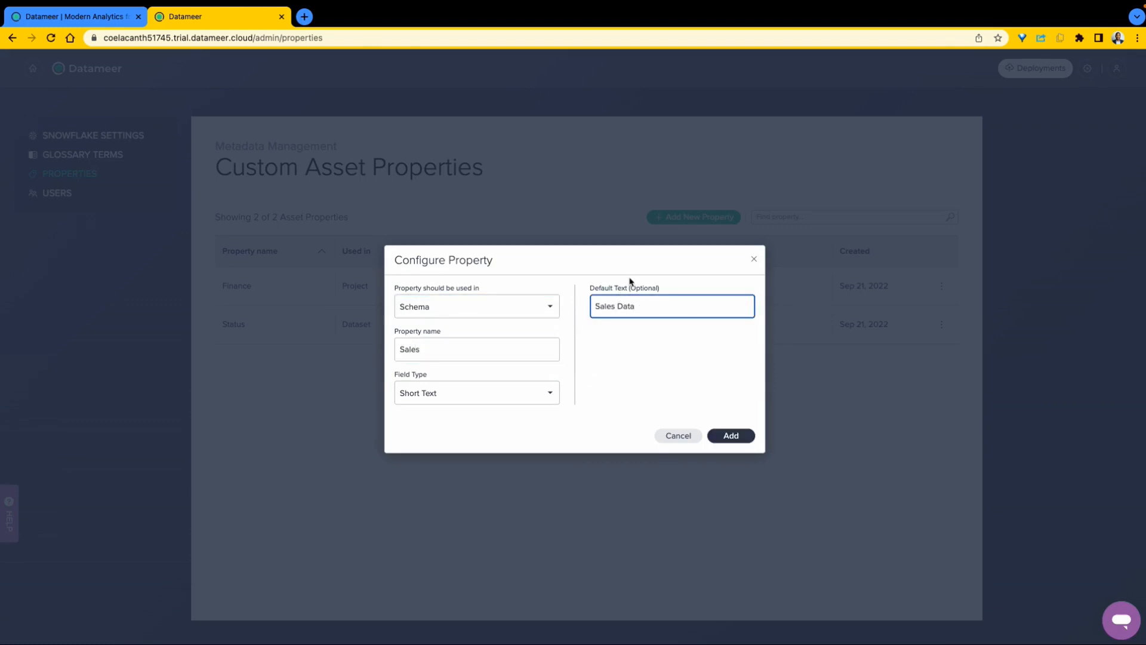
left_click(745, 436)
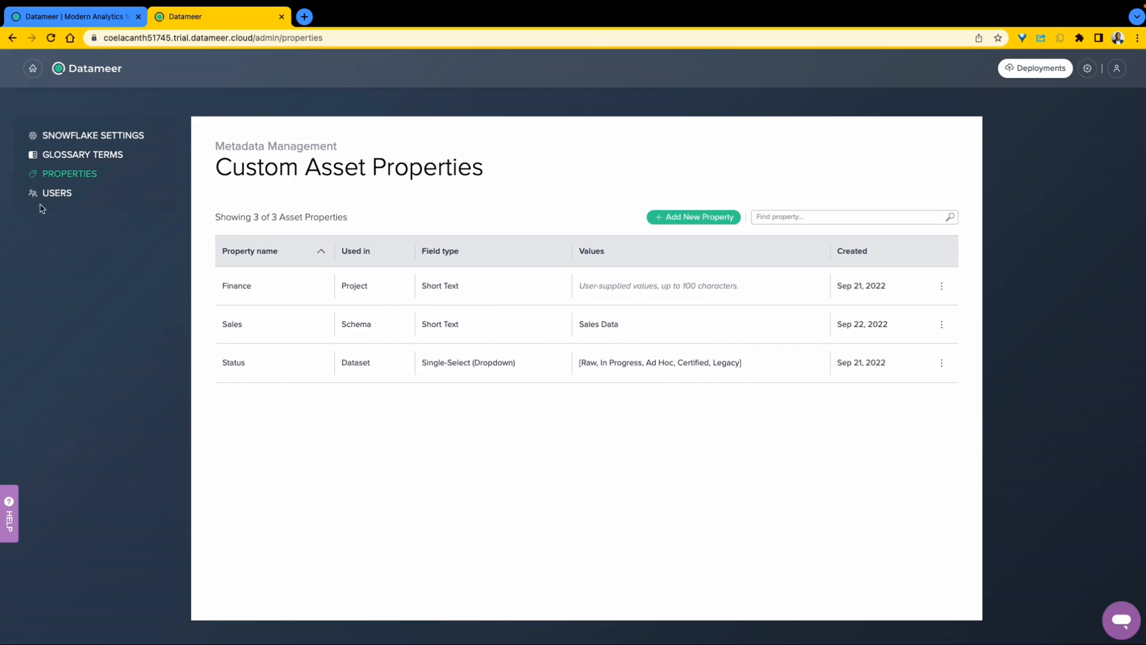
- Review the user management list and the Snowflake settings page
left_click(70, 194)
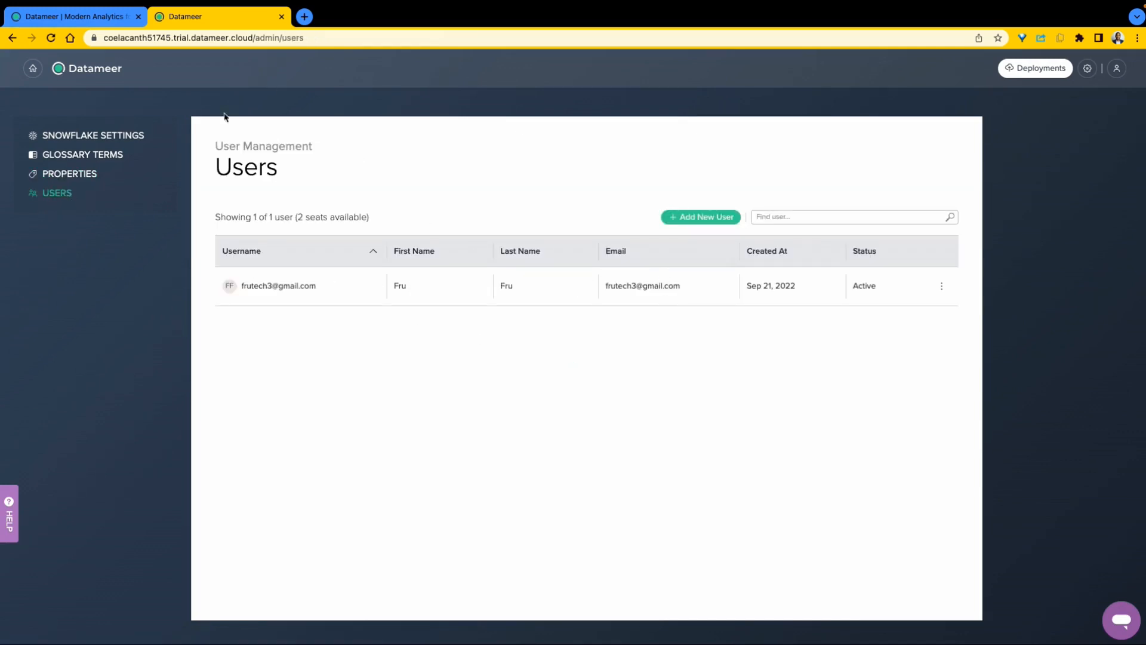
left_click(89, 135)
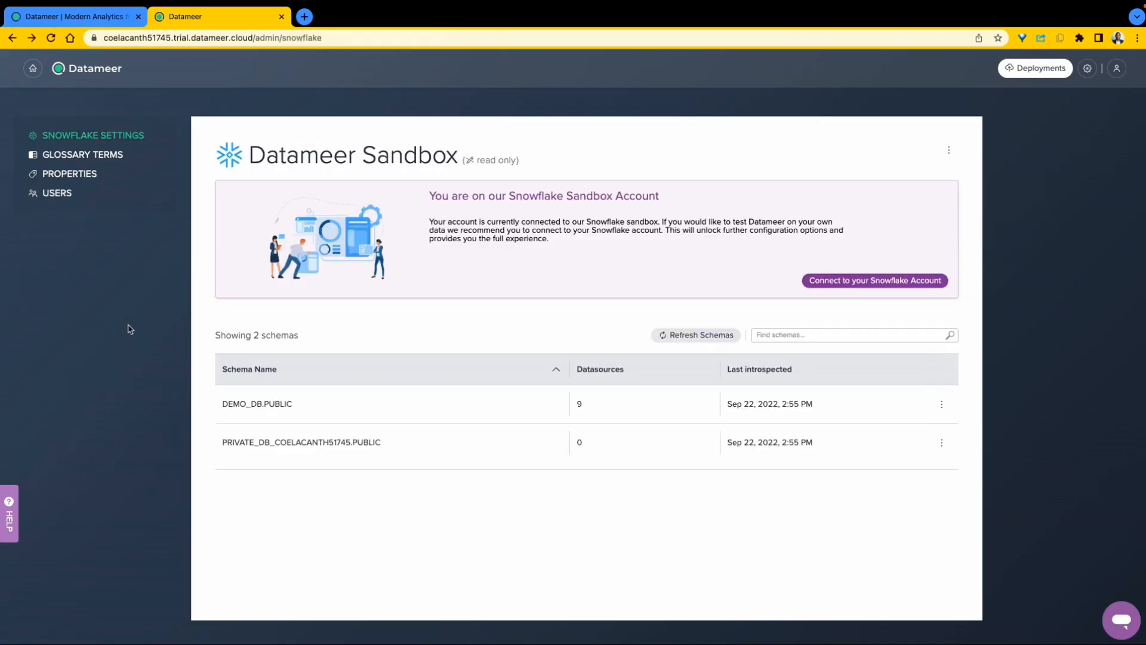
- Return to the home page and create a new project named Sales Analytics
left_click(33, 68)
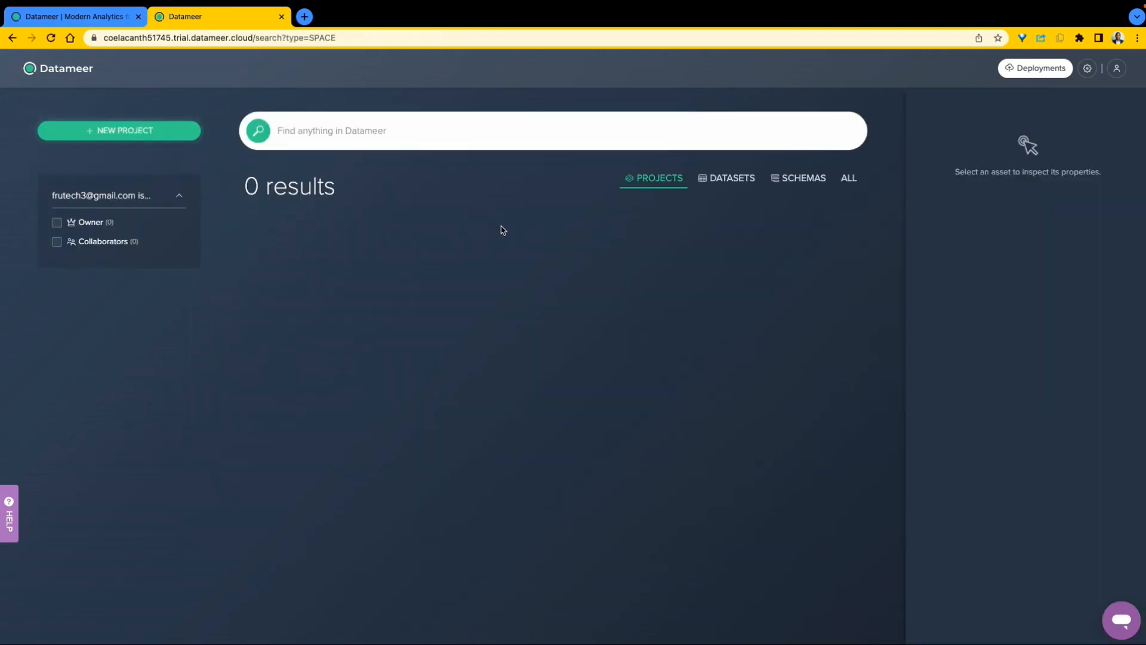
left_click(115, 132)
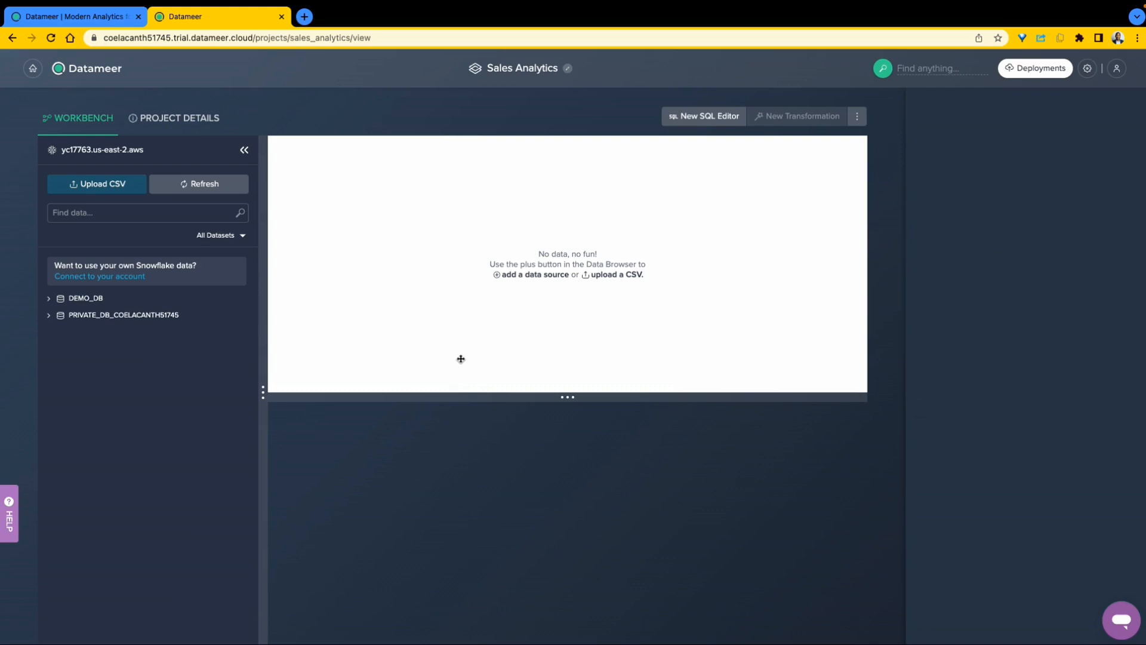
- Upload the MOCK_DATA CSV file to the PUBLIC schema of the PRIVATE_DB_COELACANTH51745 database
left_click(101, 190)
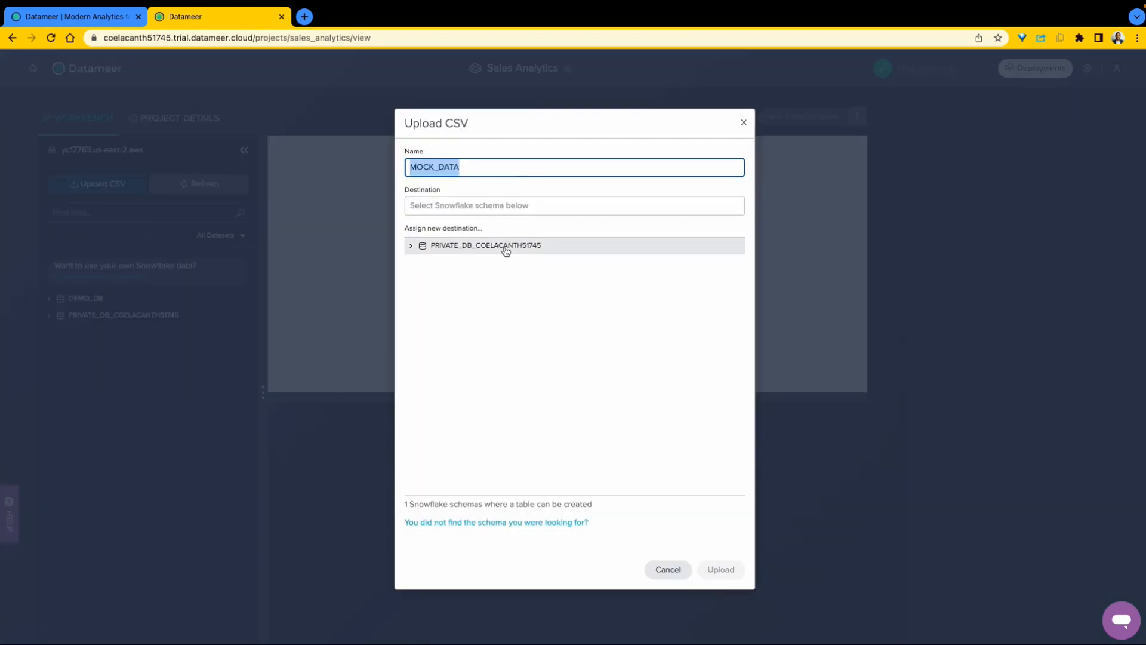
left_click(497, 207)
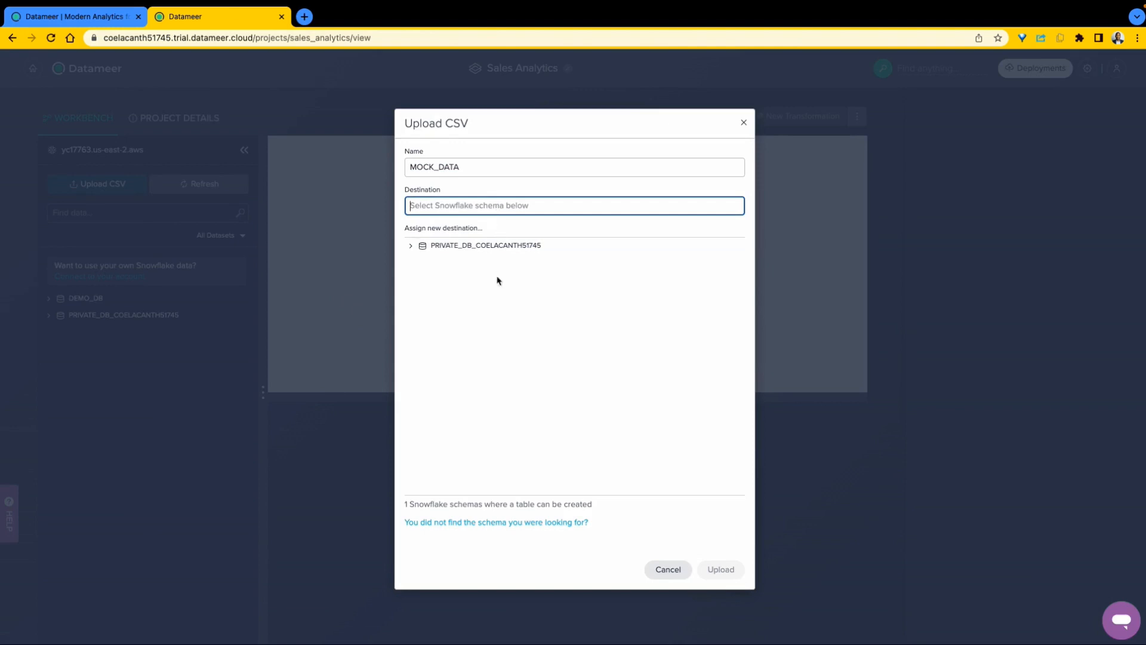
left_click(412, 246)
left_click(442, 264)
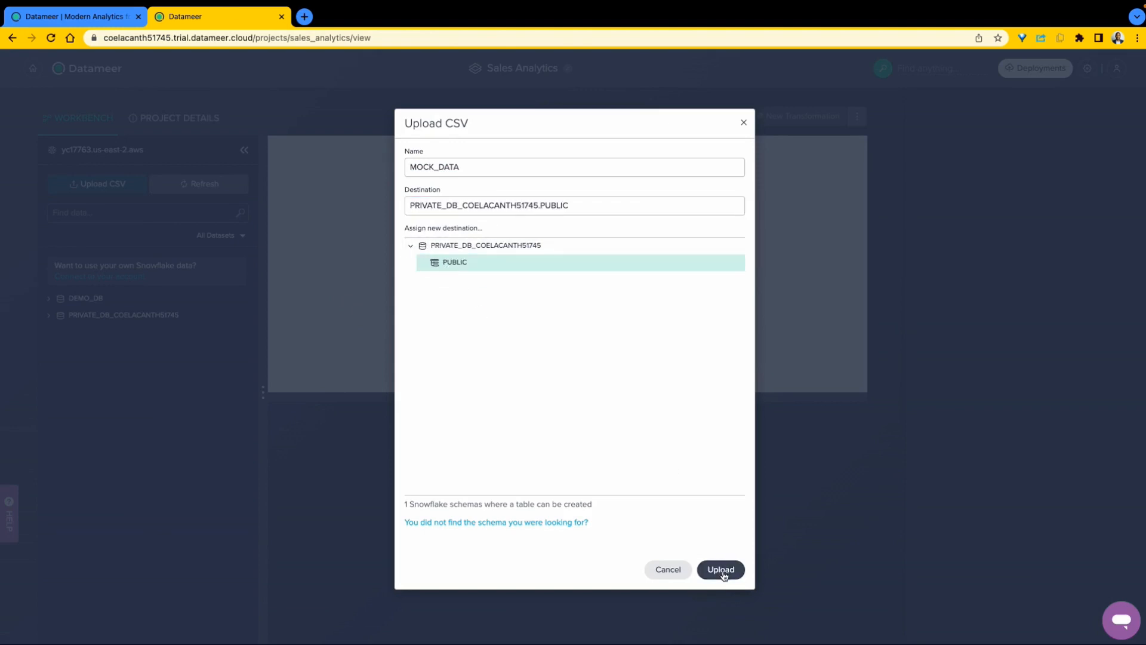
left_click(721, 569)
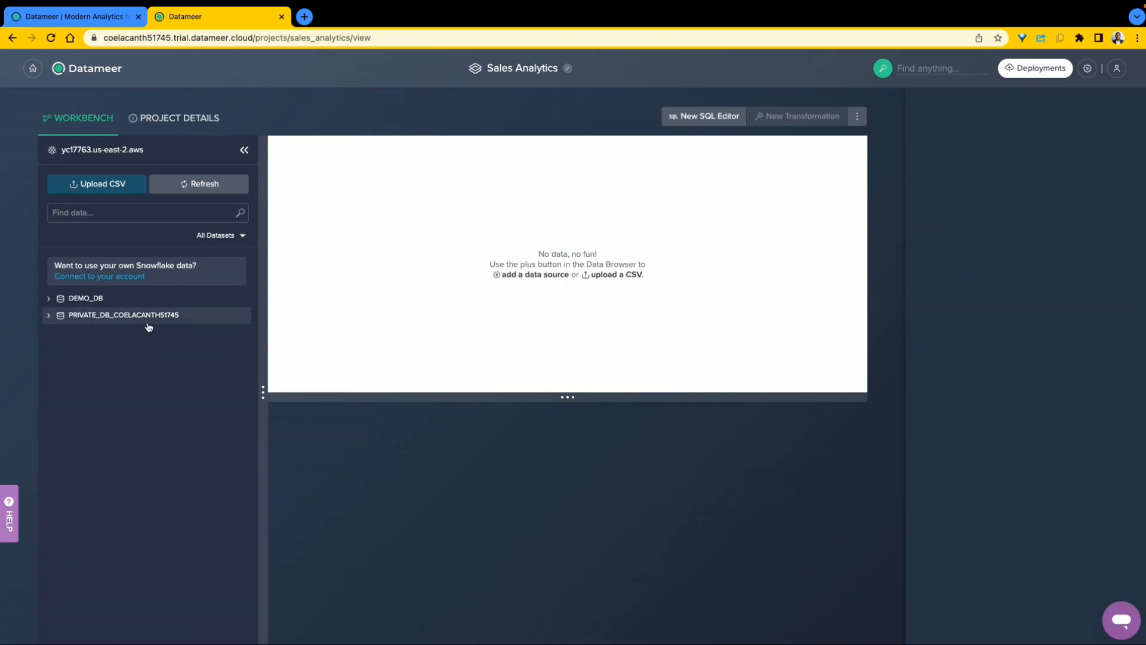
- Add the CUSTOMER dataset from the PUBLIC schema of DEMO_DB to the workbench canvas
left_click(48, 298)
left_click(62, 315)
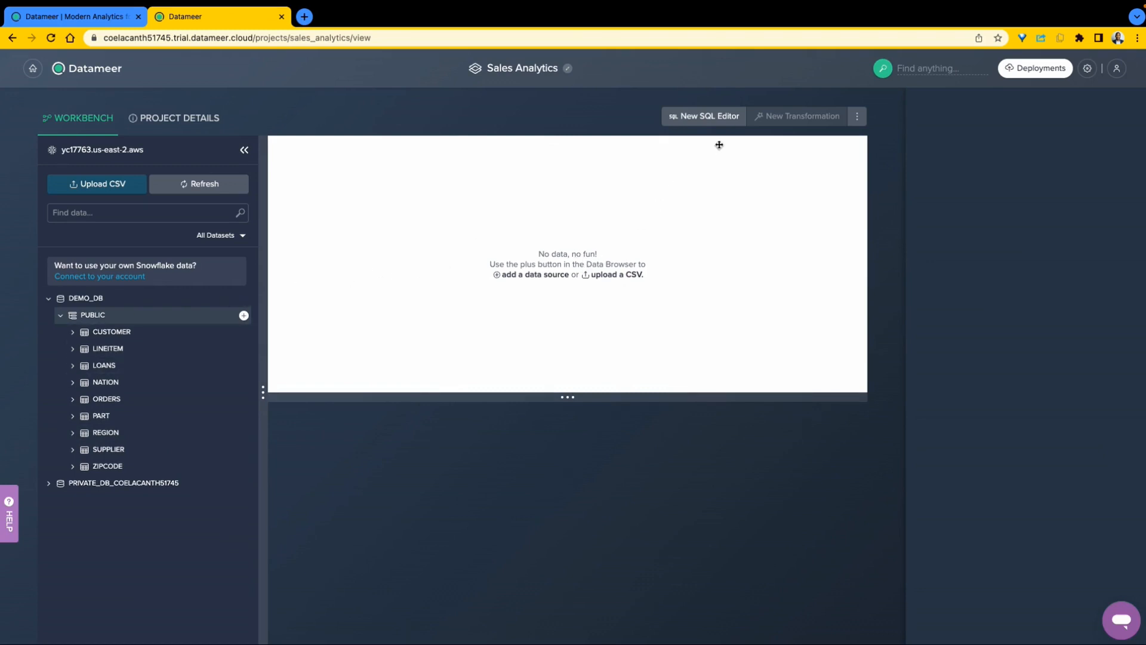
mouse_move(233, 368)
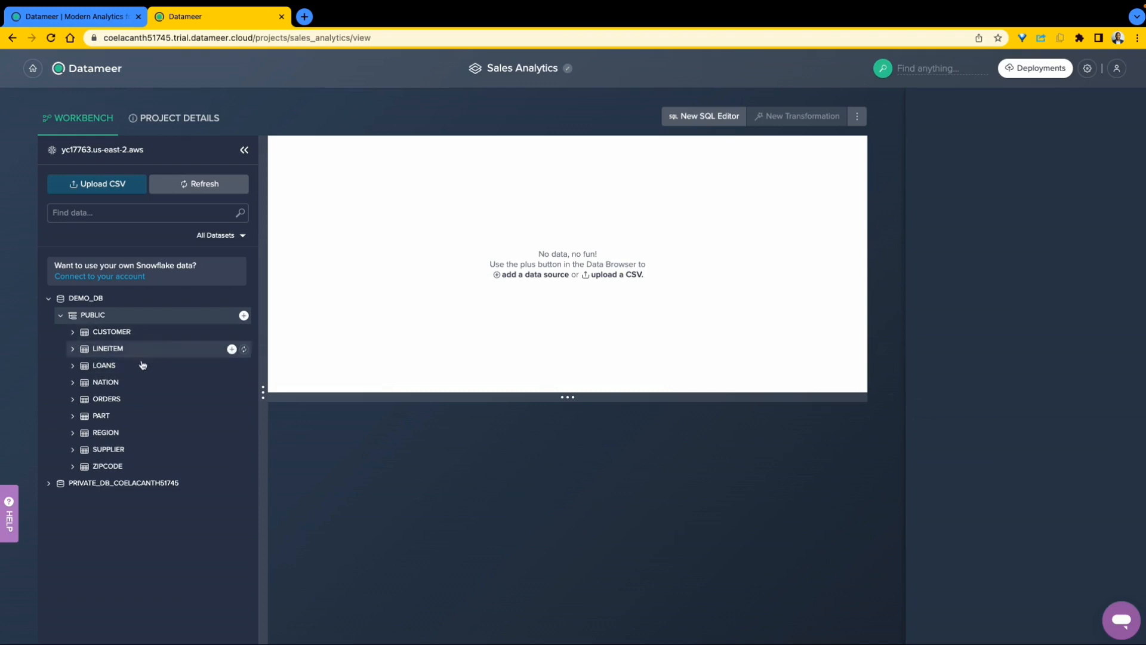
left_click(119, 330)
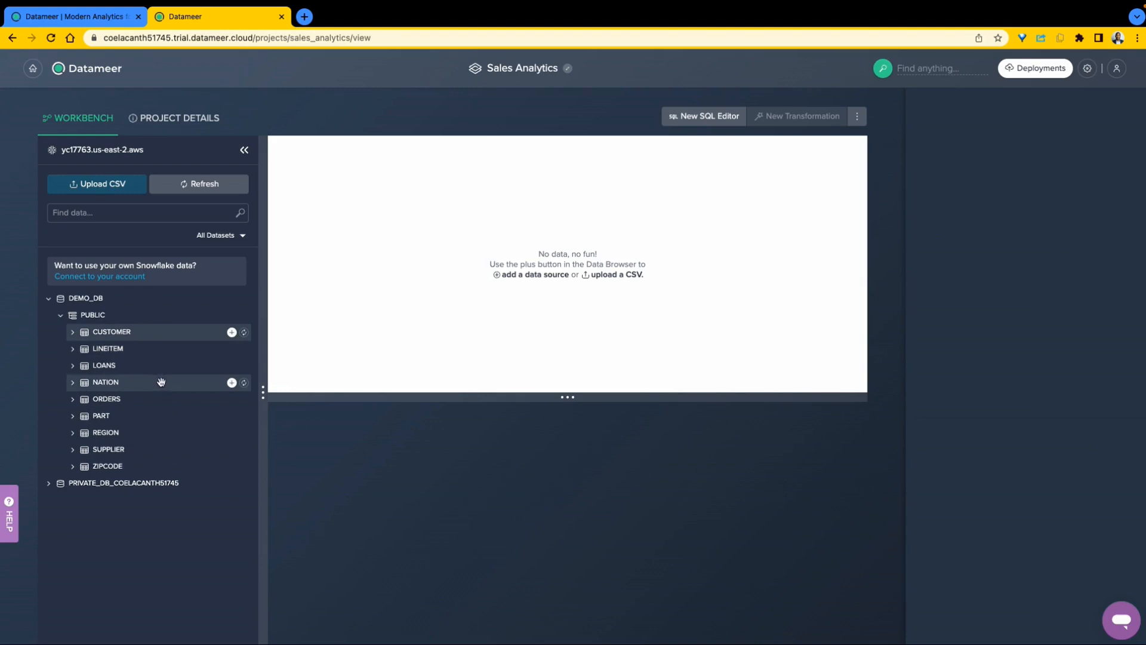
left_click(106, 333)
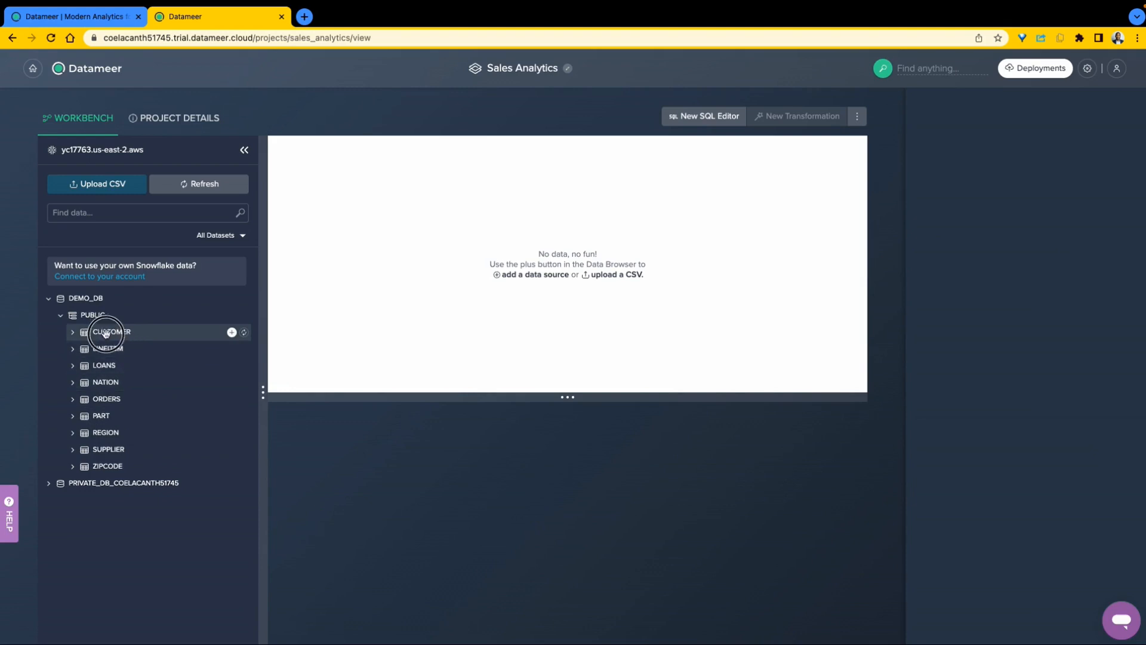
left_click_drag(106, 333, 438, 223)
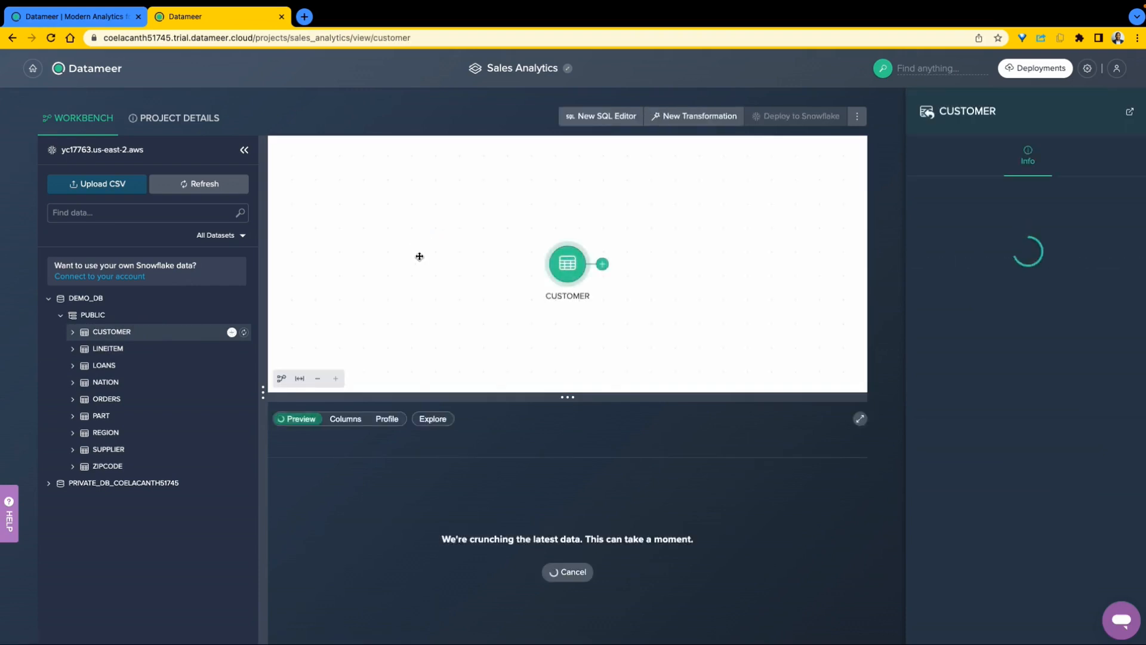
left_click_drag(504, 253, 409, 213)
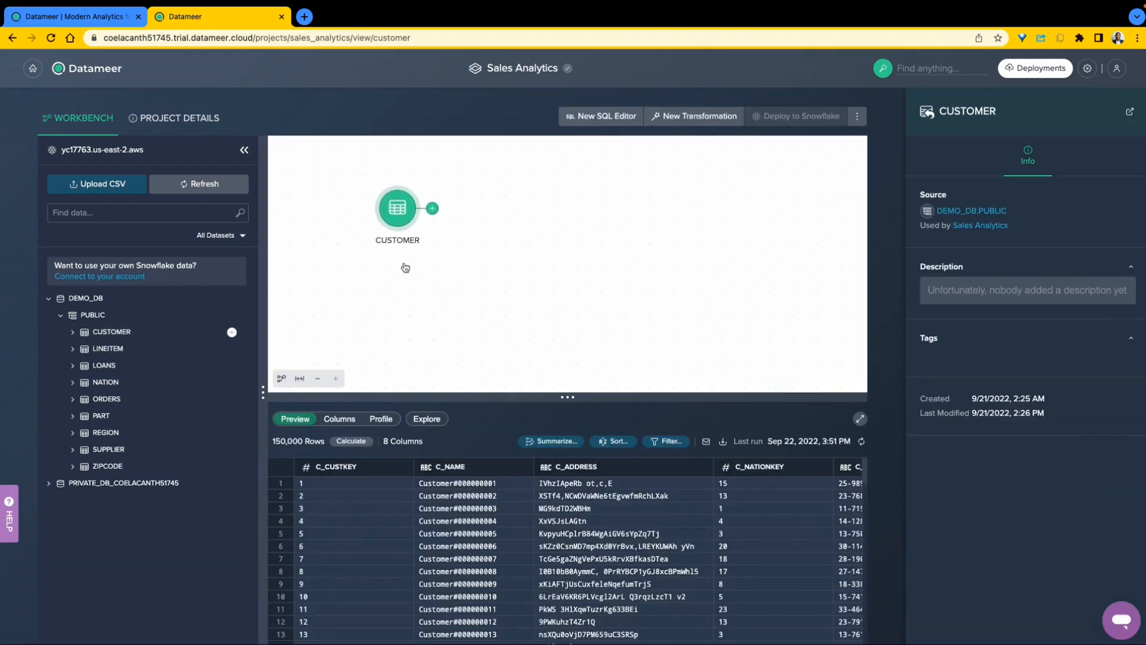
left_click_drag(586, 261, 518, 258)
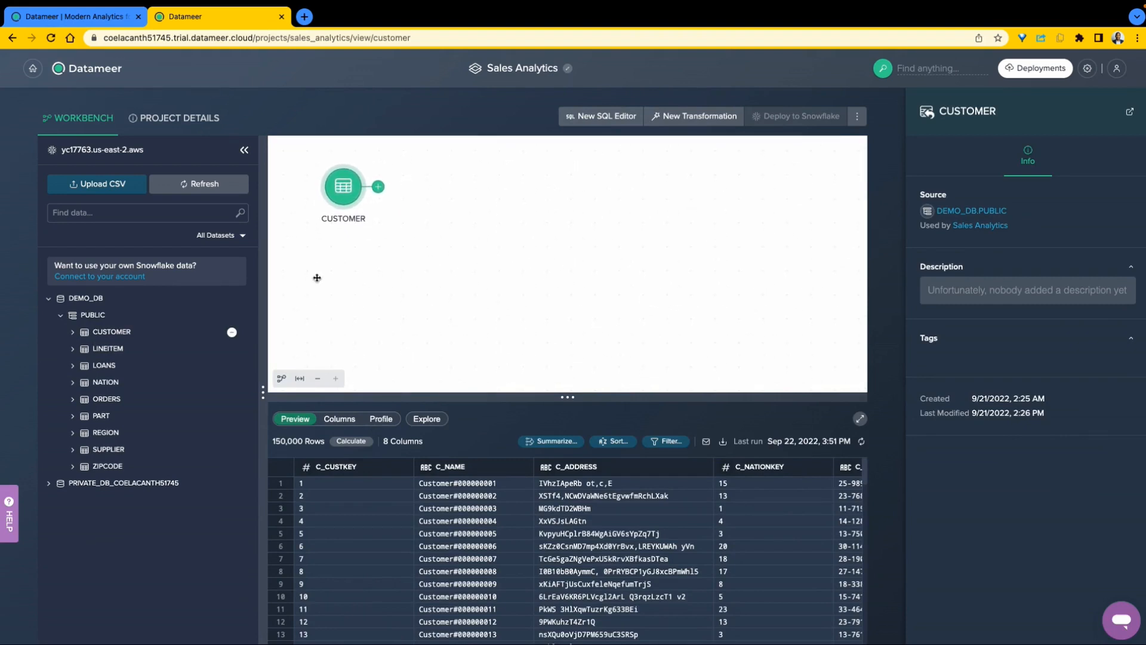
- Add the ORDERS dataset from DEMO_DB's PUBLIC schema to the workbench canvas and enlarge the canvas area
left_click(108, 398)
left_click_drag(108, 398, 421, 309)
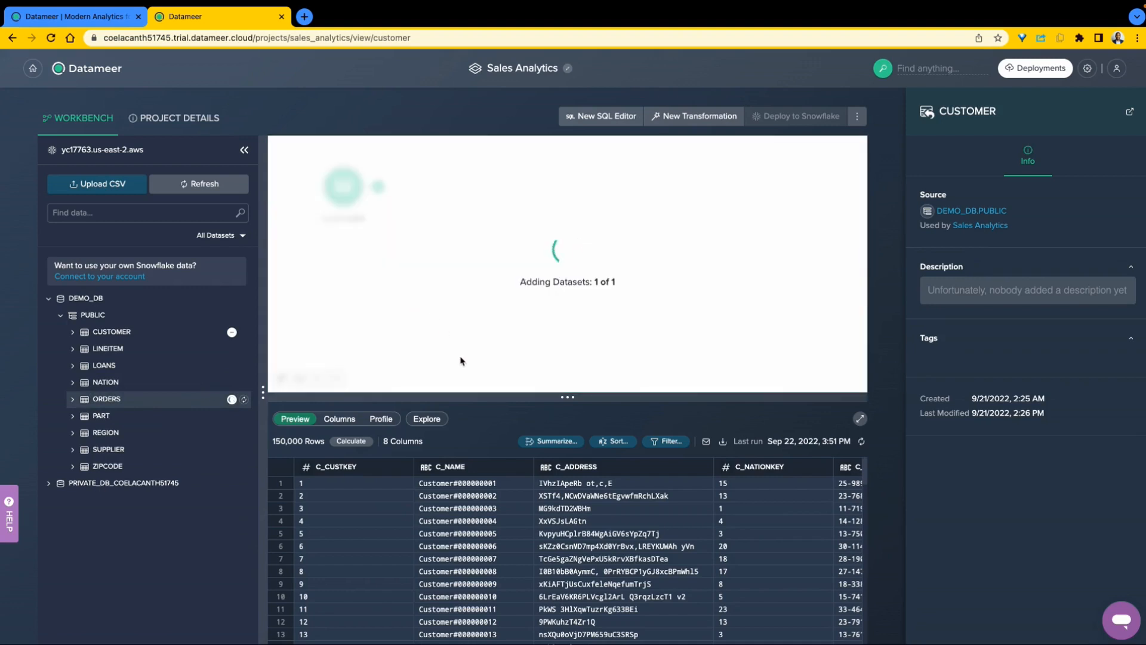
left_click_drag(570, 401, 581, 487)
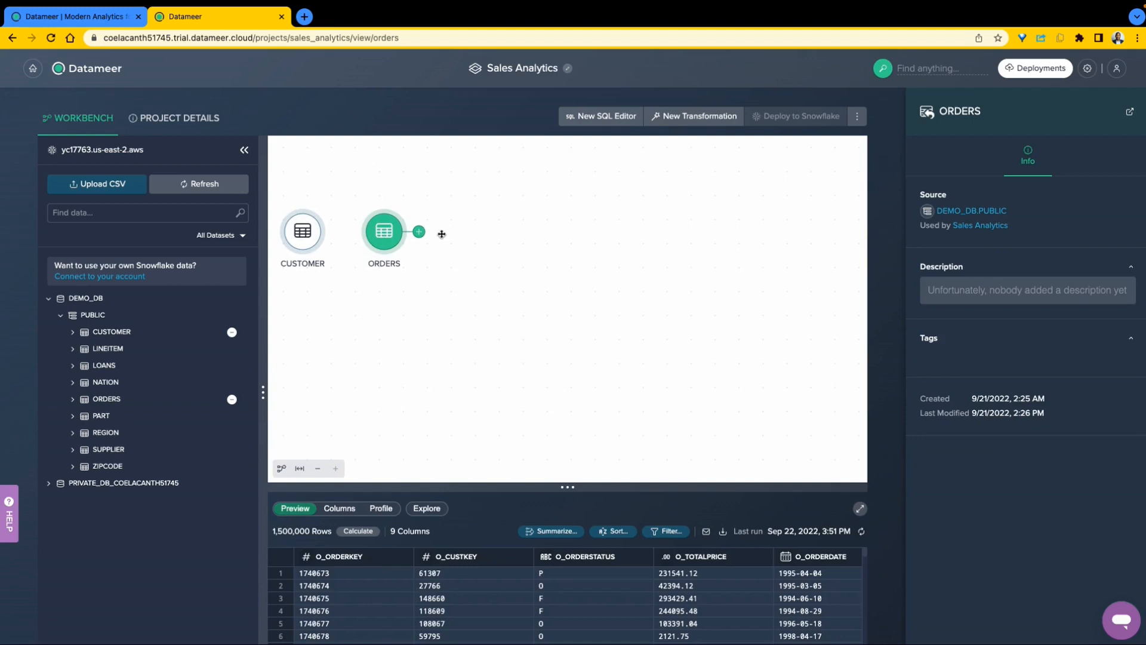
left_click_drag(386, 234, 446, 229)
- Preview the data of the CUSTOMER and ORDERS datasets on the canvas
left_click(377, 233)
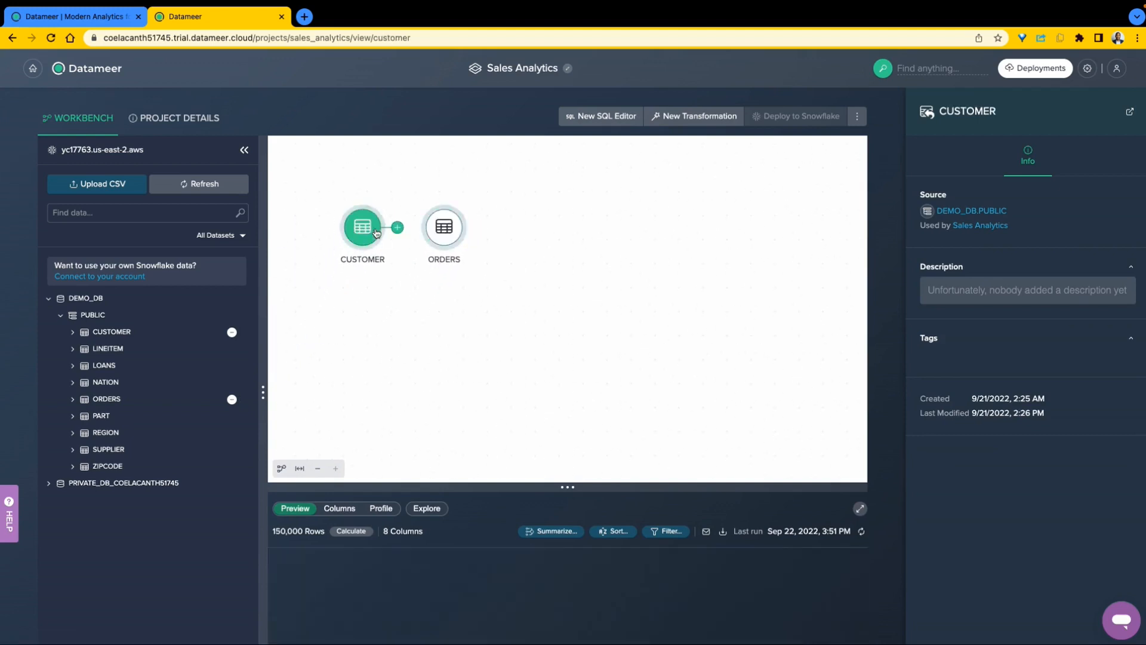
left_click(444, 229)
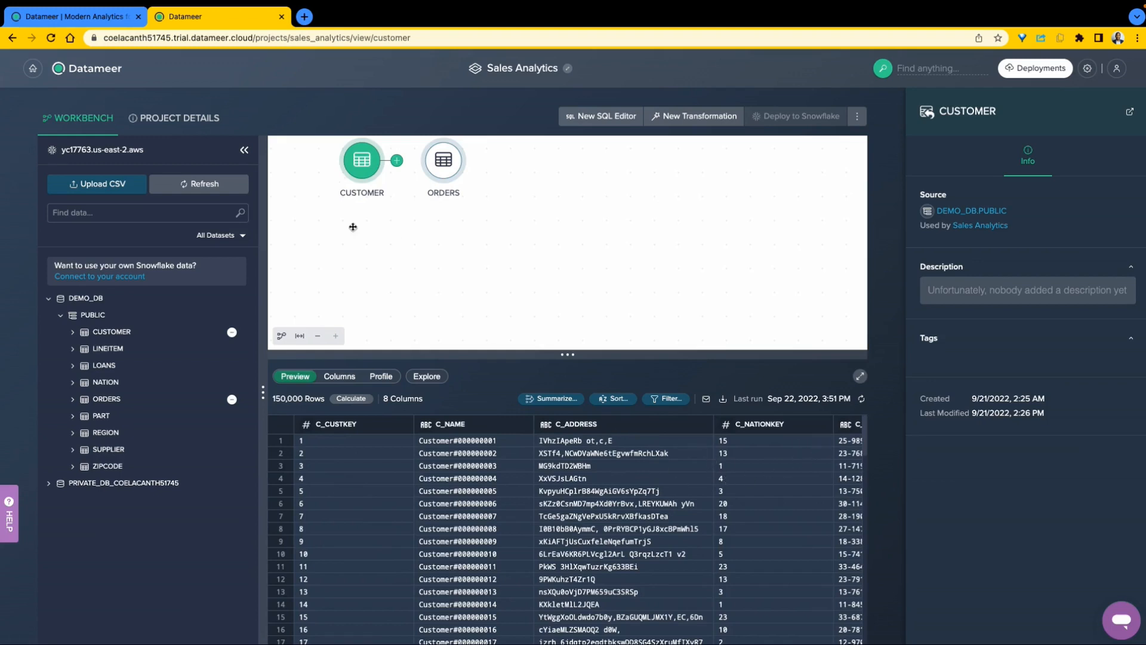
left_click(441, 173)
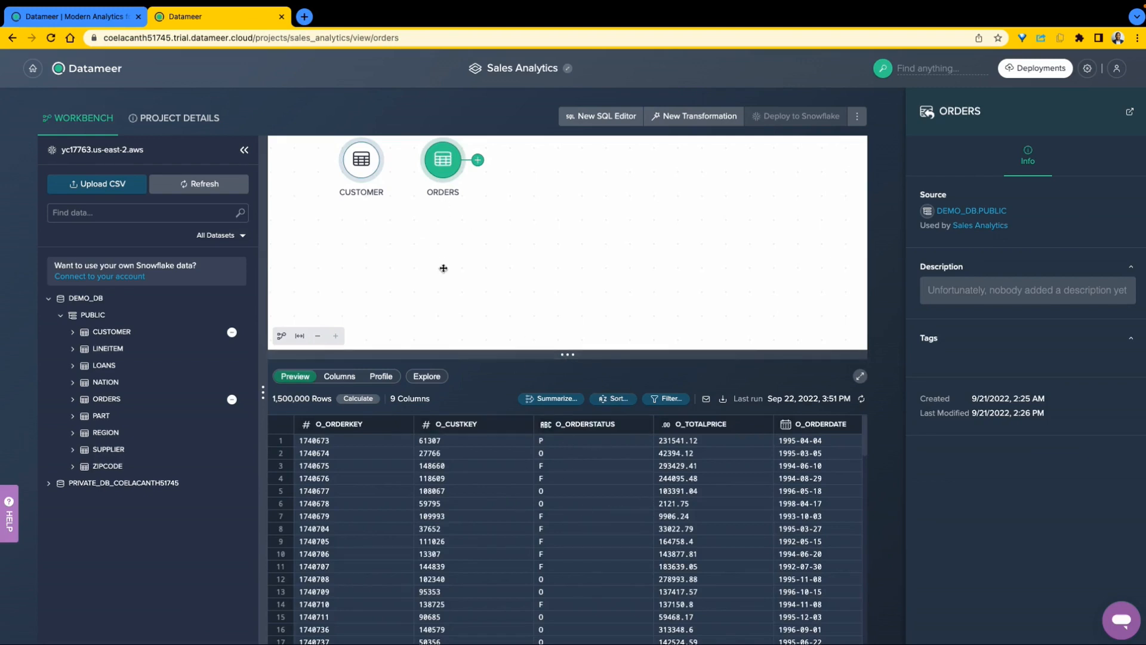
- Examine the ORDERS dataset's column list and calculate the profile of its O_ORDERKEY column
left_click(341, 377)
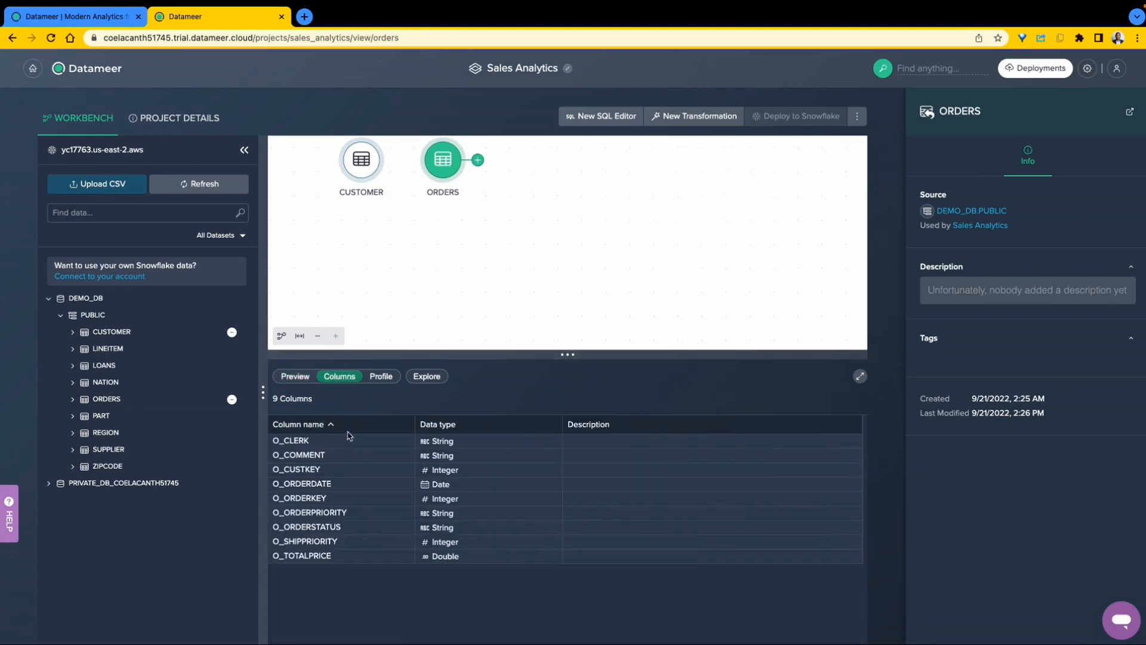
left_click(382, 377)
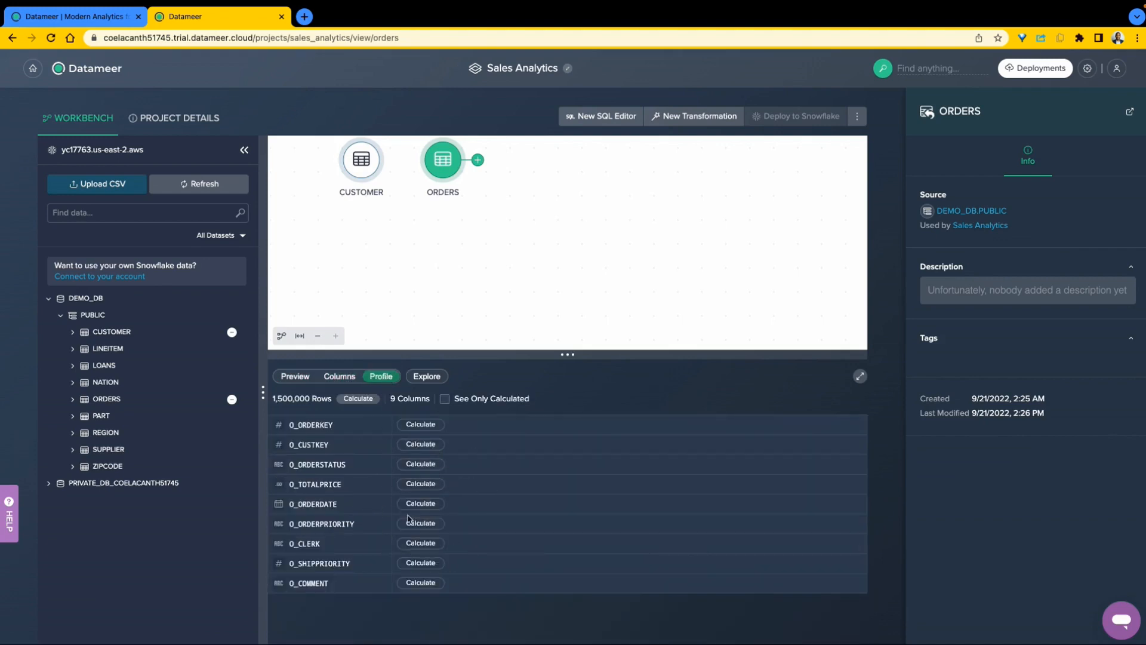
left_click(421, 425)
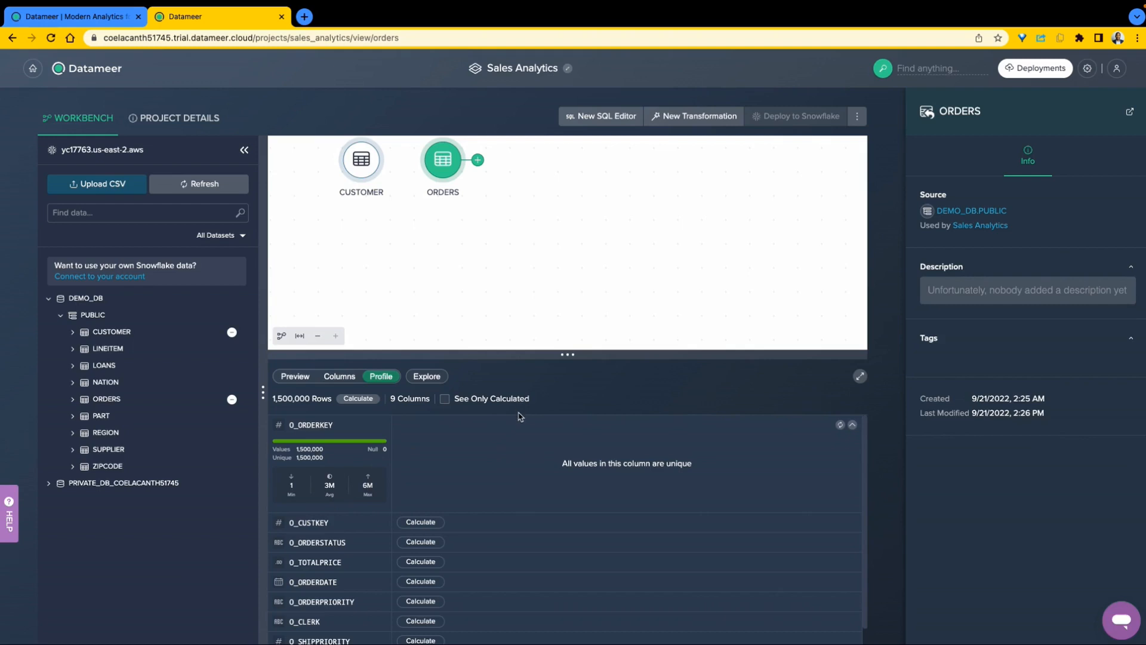
scroll(517, 443, "down", 1)
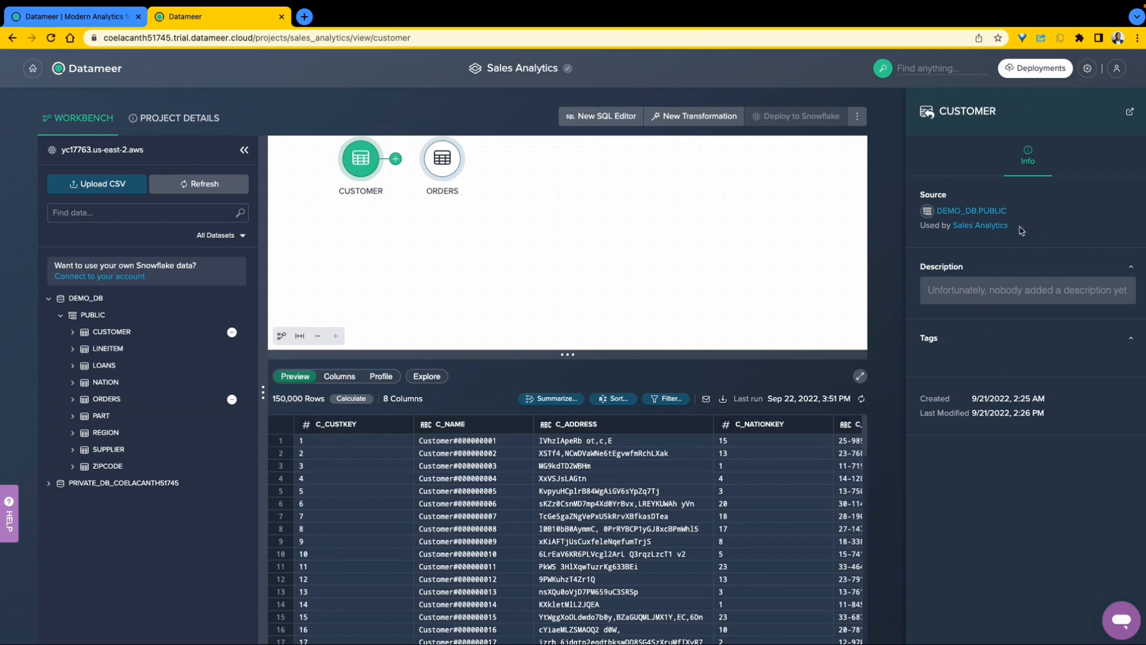
left_click(439, 156)
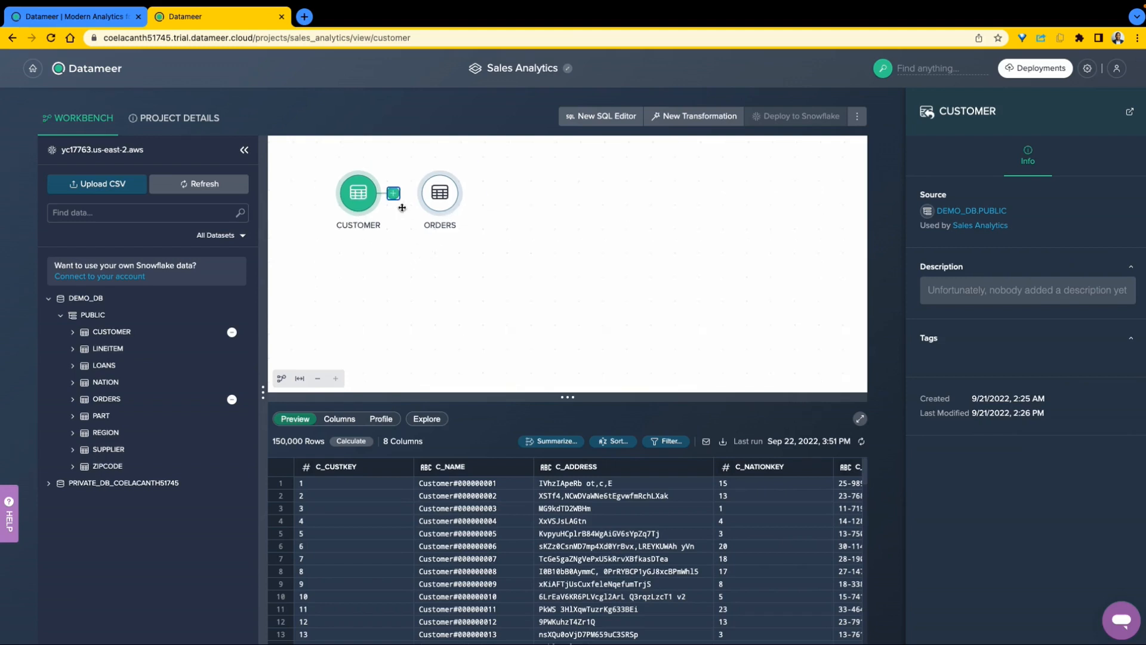
left_click(394, 196)
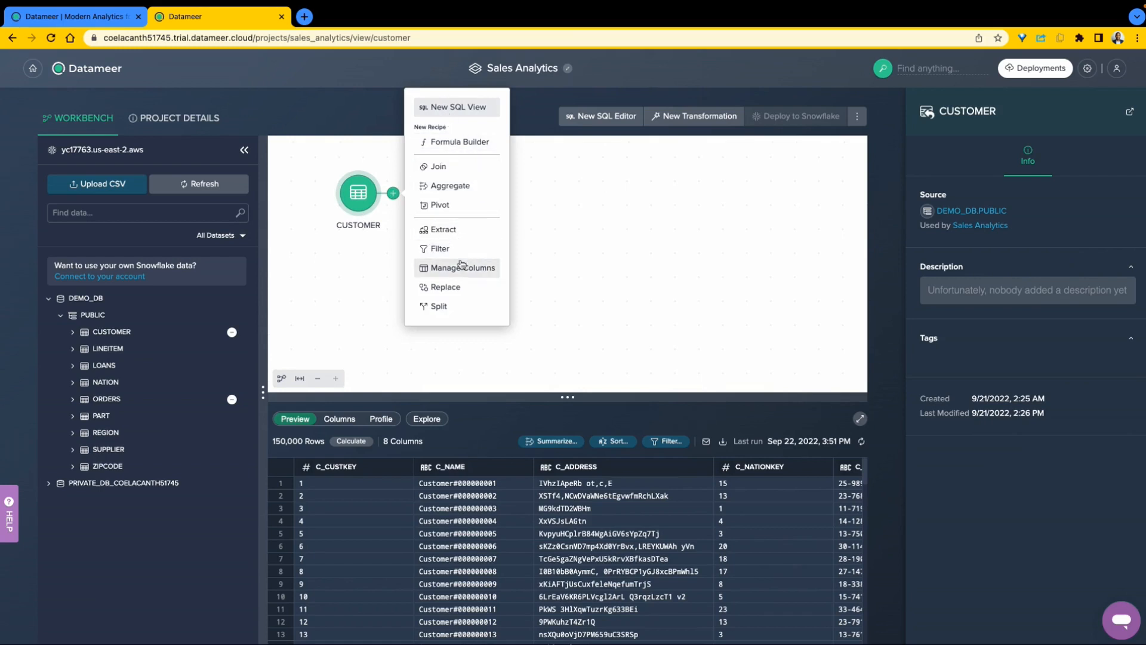
left_click(460, 109)
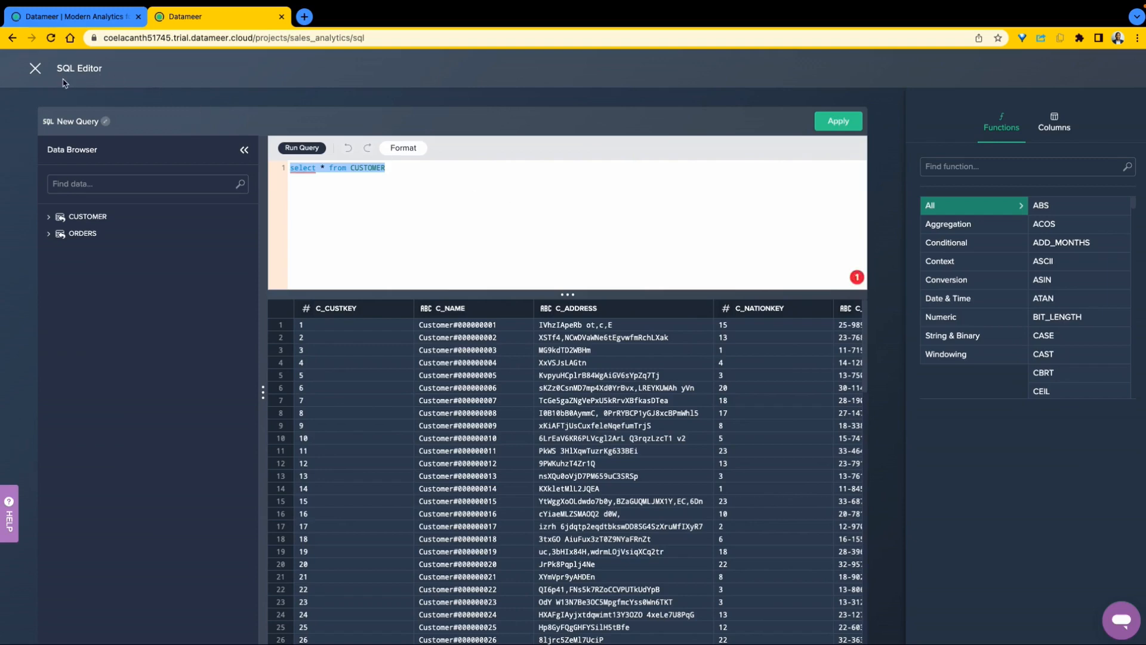
left_click(35, 68)
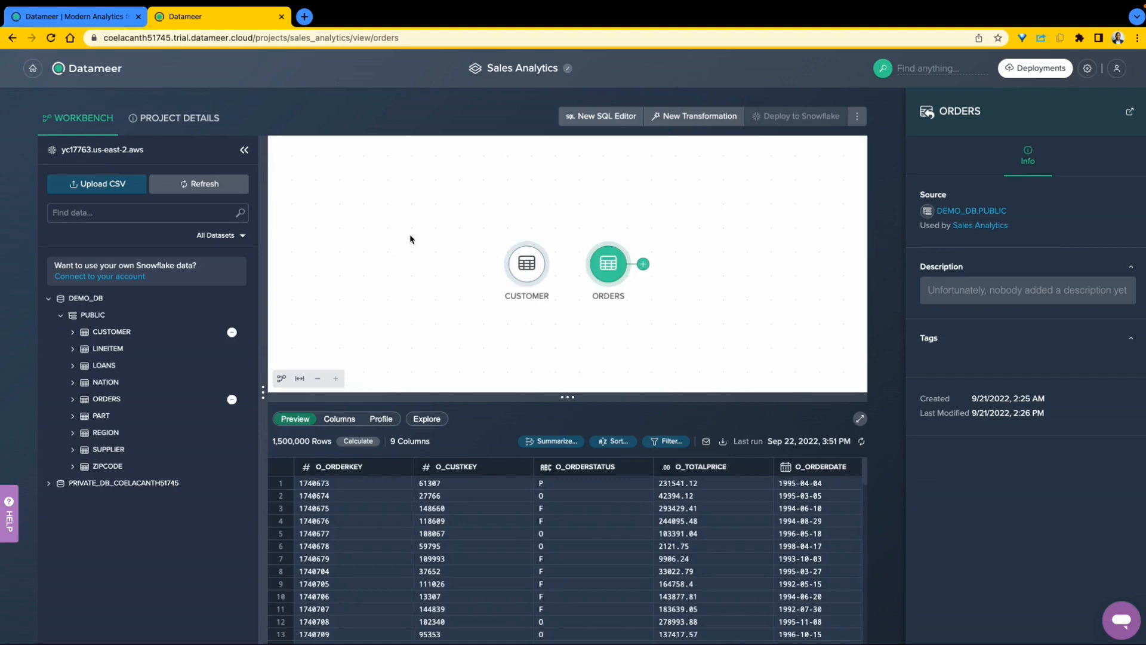
- Create a join from the CUSTOMER dataset with ORDERS as the second source and inner join as the mode
left_click(527, 263)
left_click(561, 265)
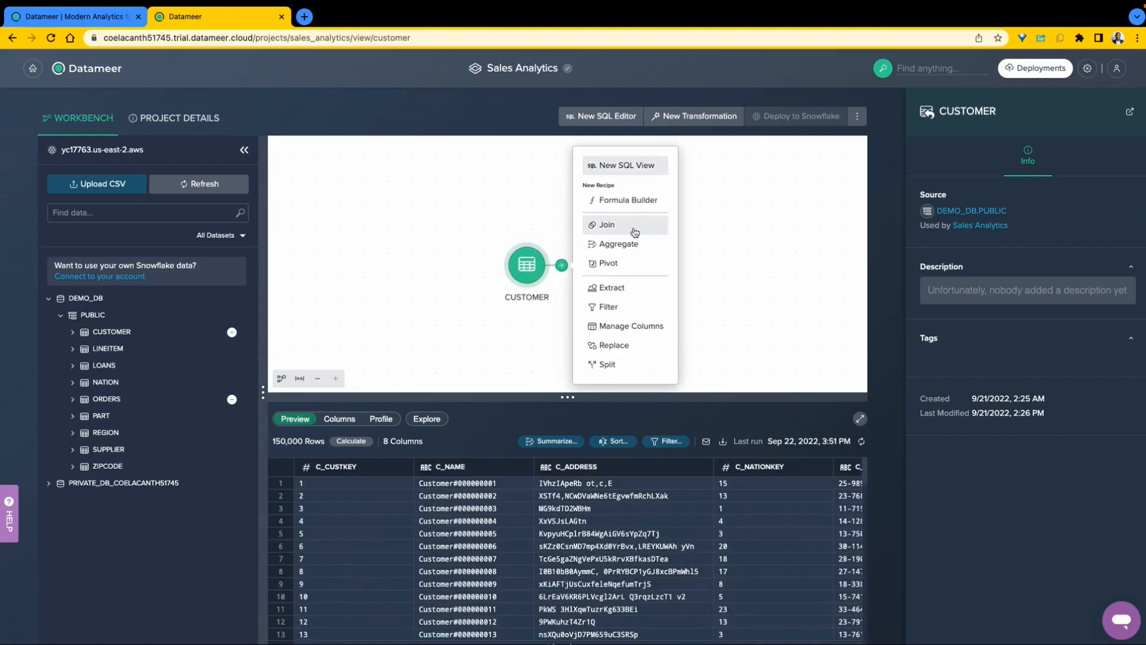
left_click(607, 225)
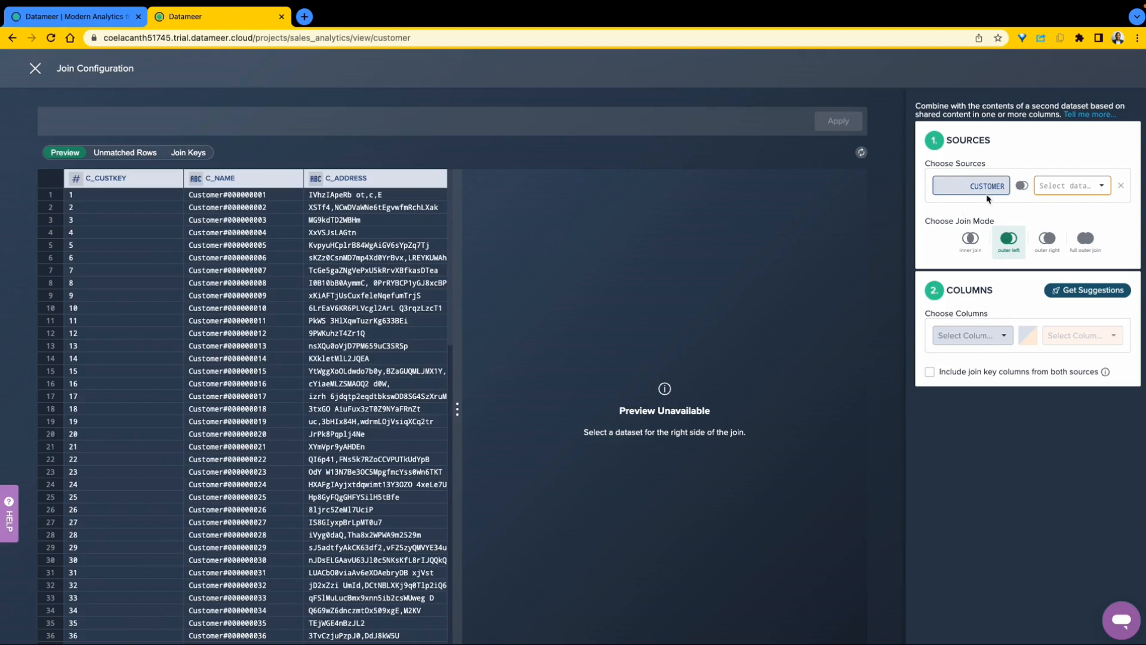
left_click(1079, 191)
left_click(1079, 200)
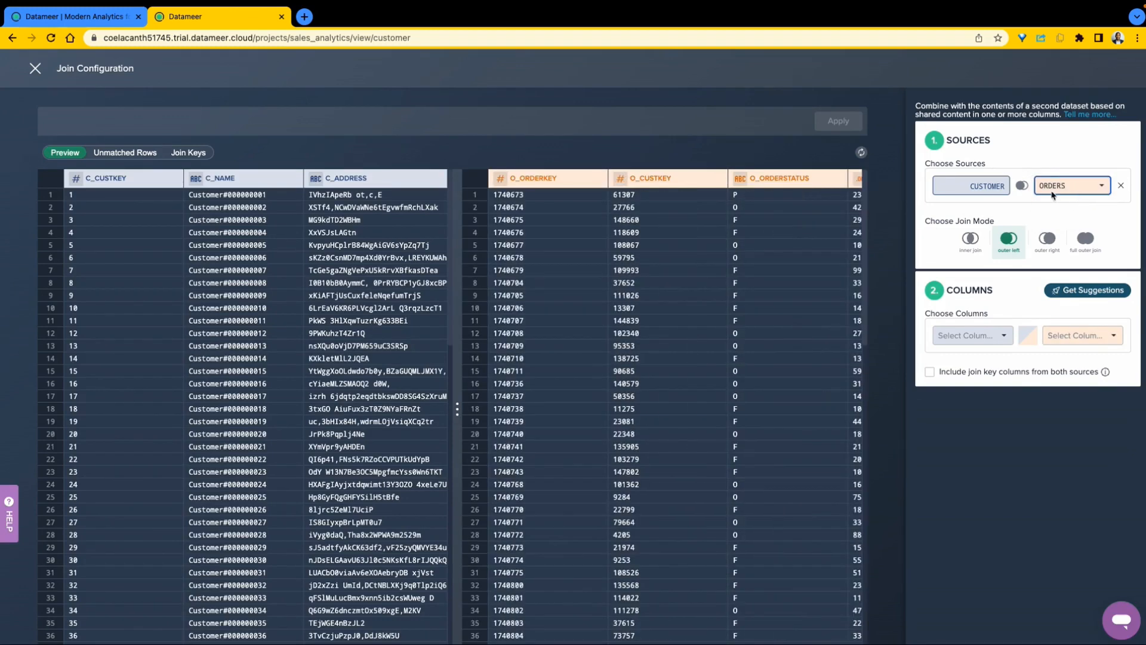
left_click(984, 249)
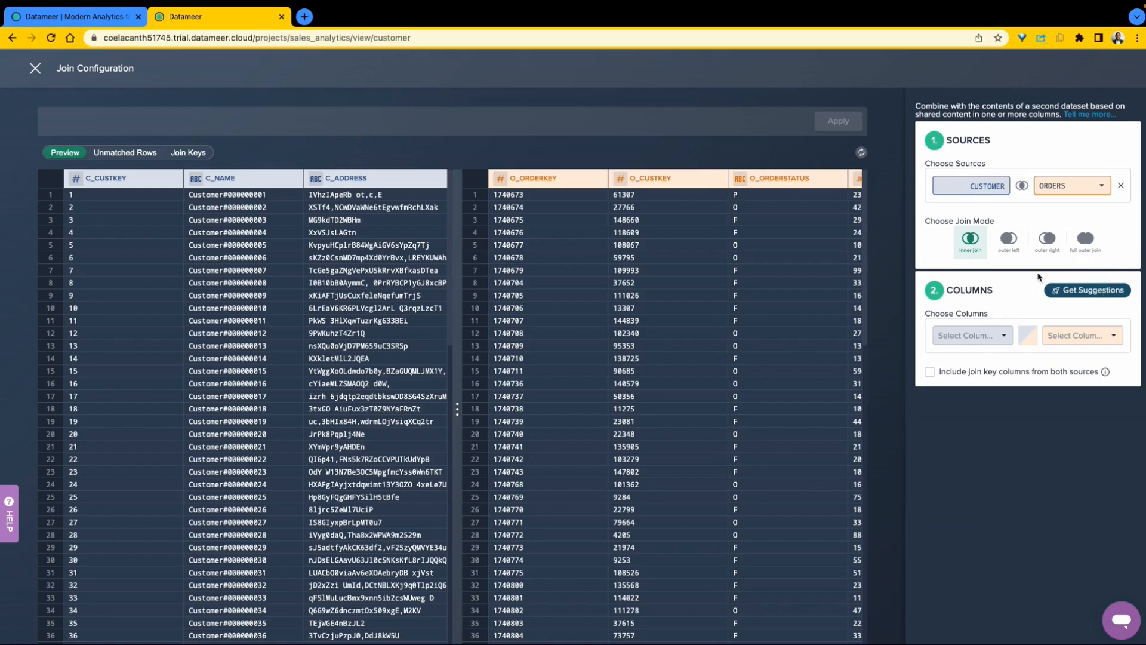
- Match C_CUSTKEY with O_CUSTKEY as the join key columns and apply the join
left_click(991, 335)
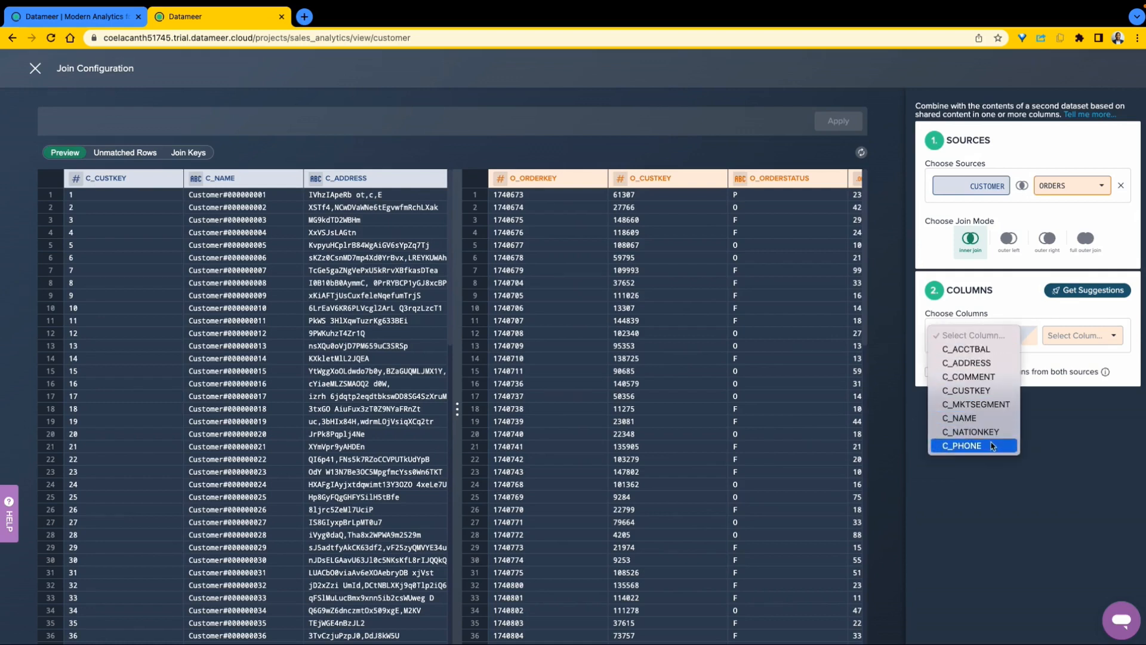
left_click(994, 390)
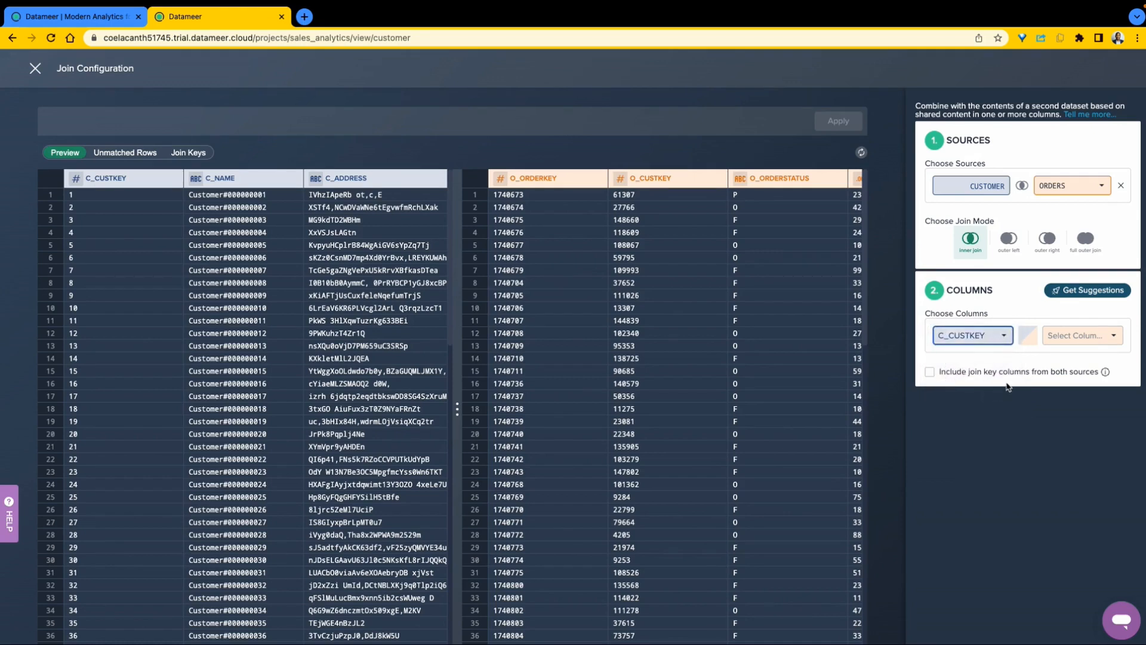
left_click(1070, 343)
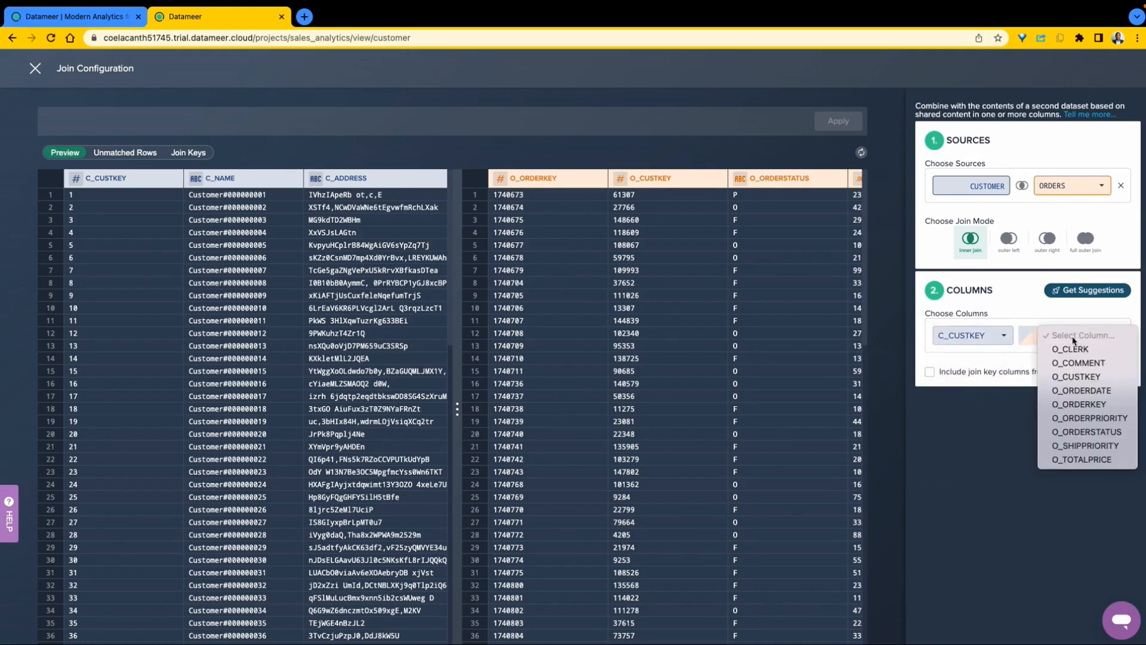
left_click(1093, 377)
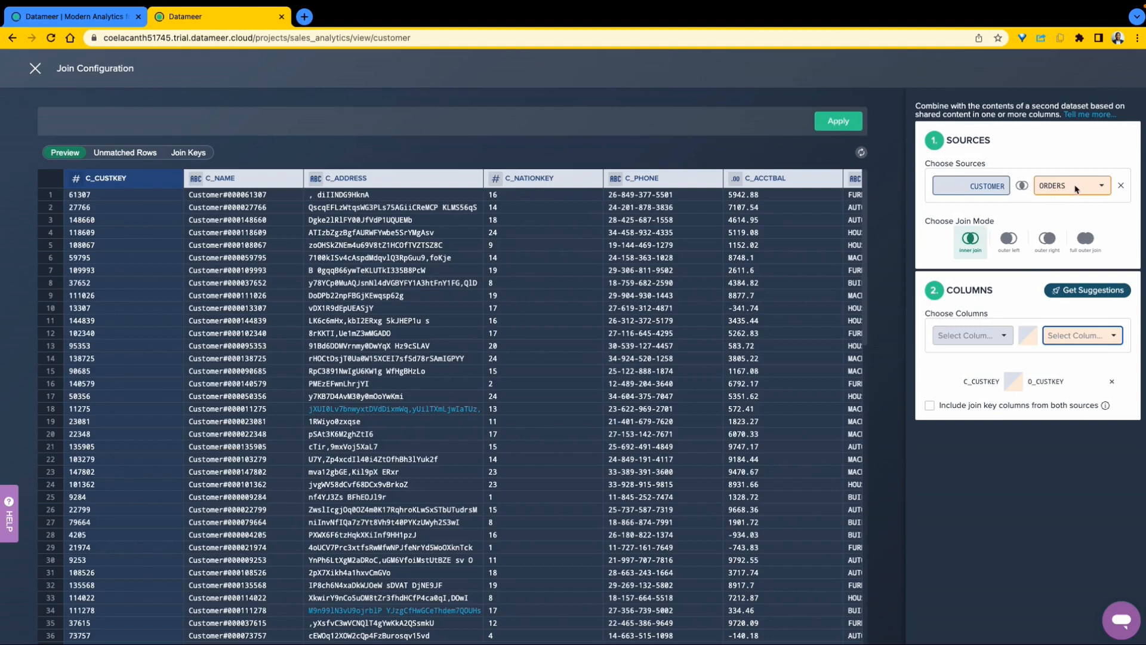
left_click(839, 121)
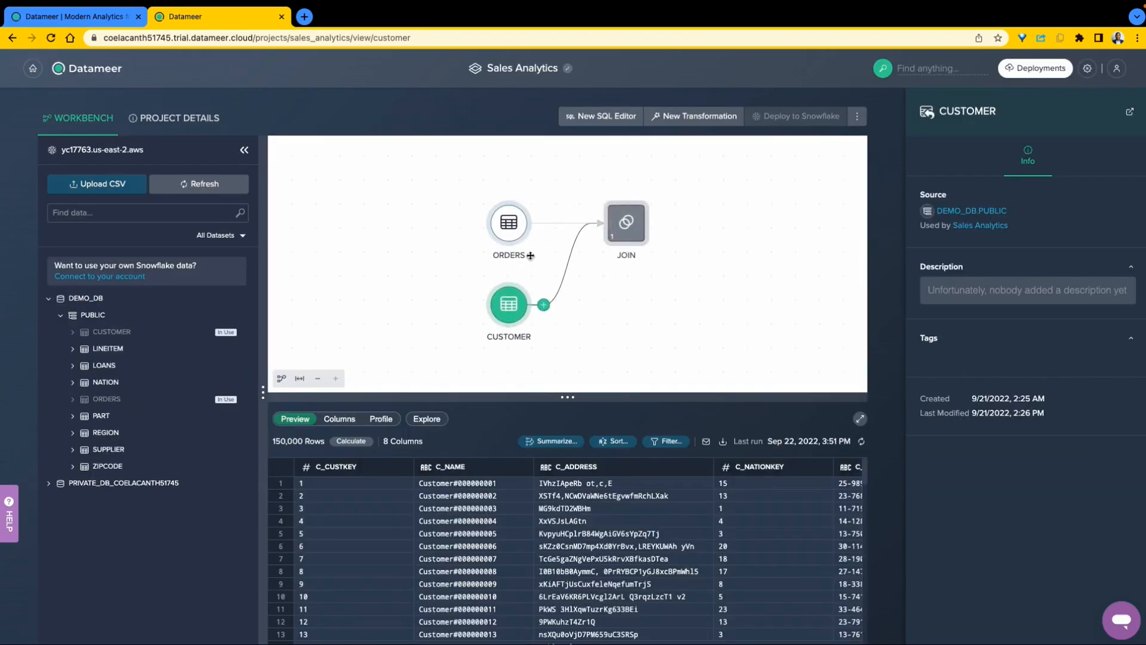
- Add a Formula Builder transformation to the JOIN recipe and select the LOWER function among the String & Binary functions
left_click(631, 231)
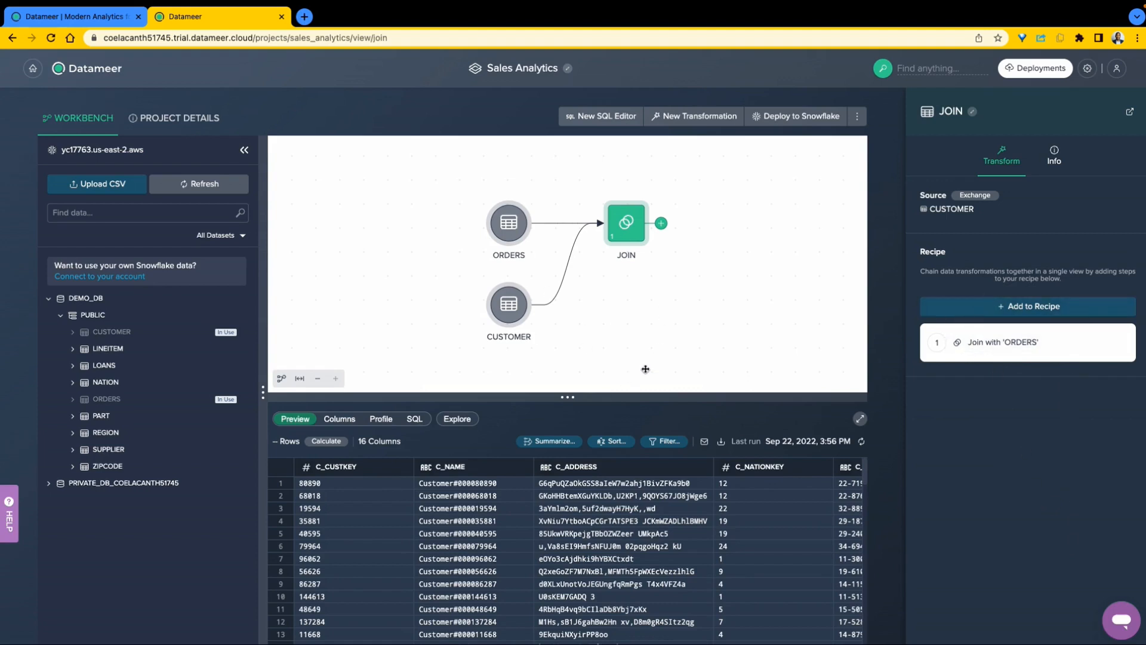
left_click(1024, 307)
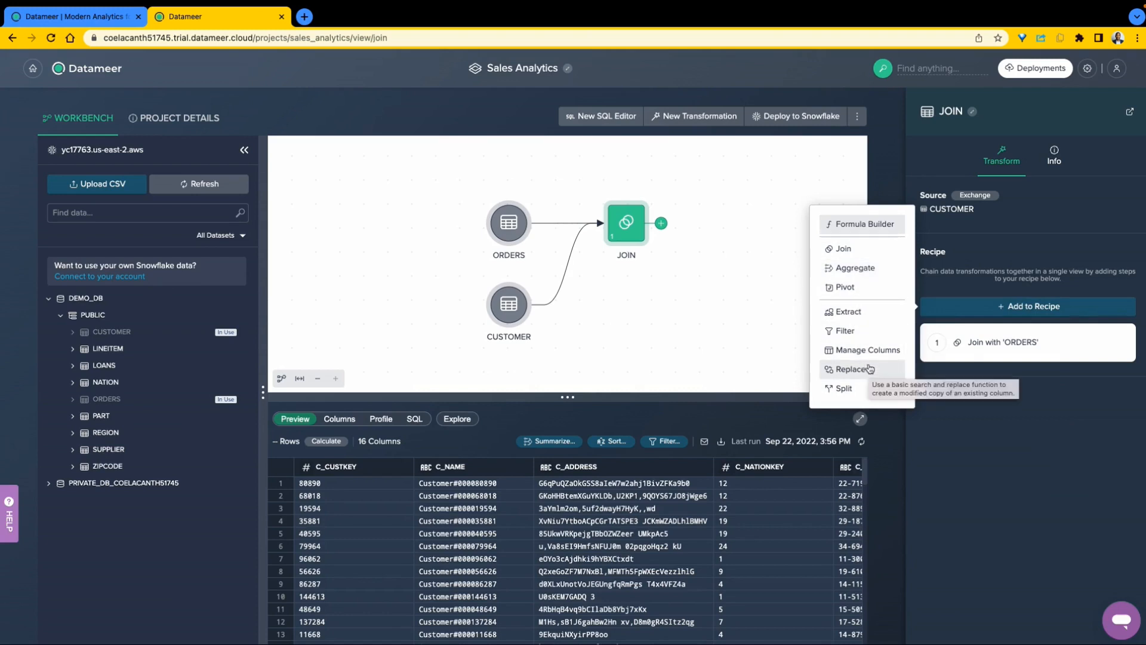
left_click(866, 225)
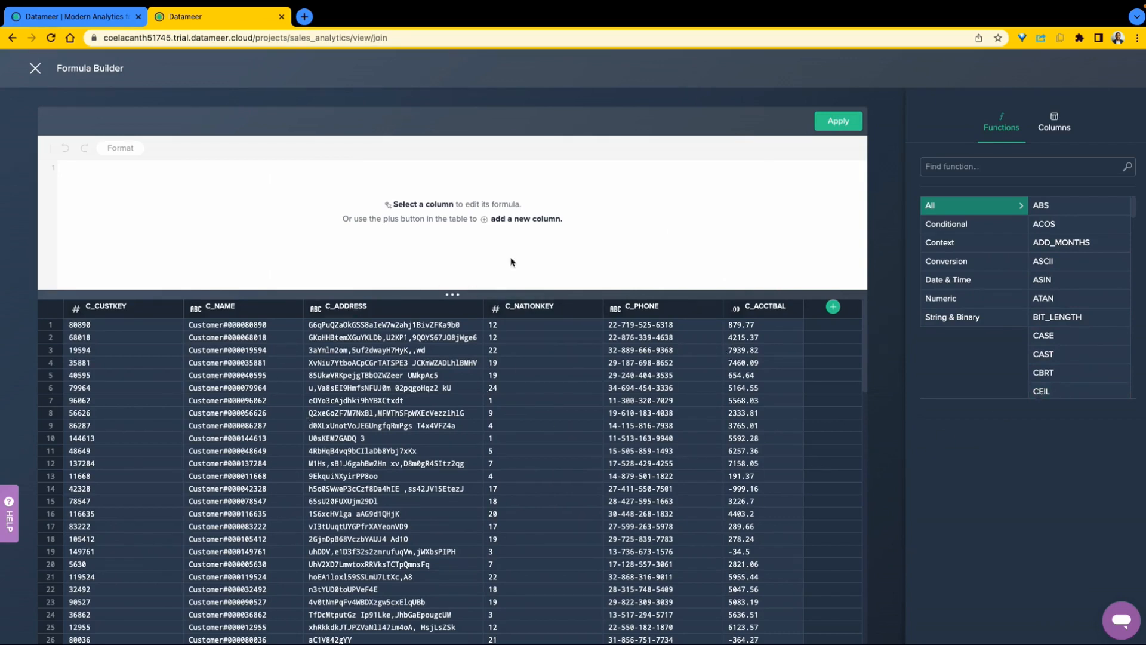
left_click(992, 322)
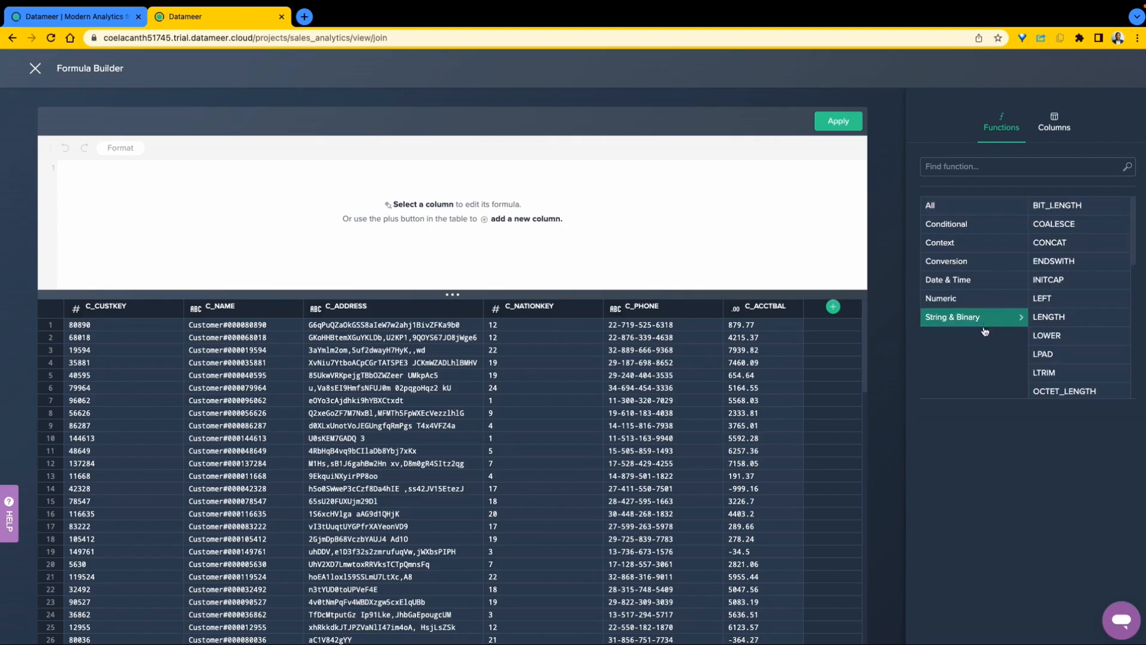
left_click(982, 230)
left_click(982, 244)
scroll(1086, 302, "down", 3)
scroll(1084, 310, "up", 3)
double_click(1045, 337)
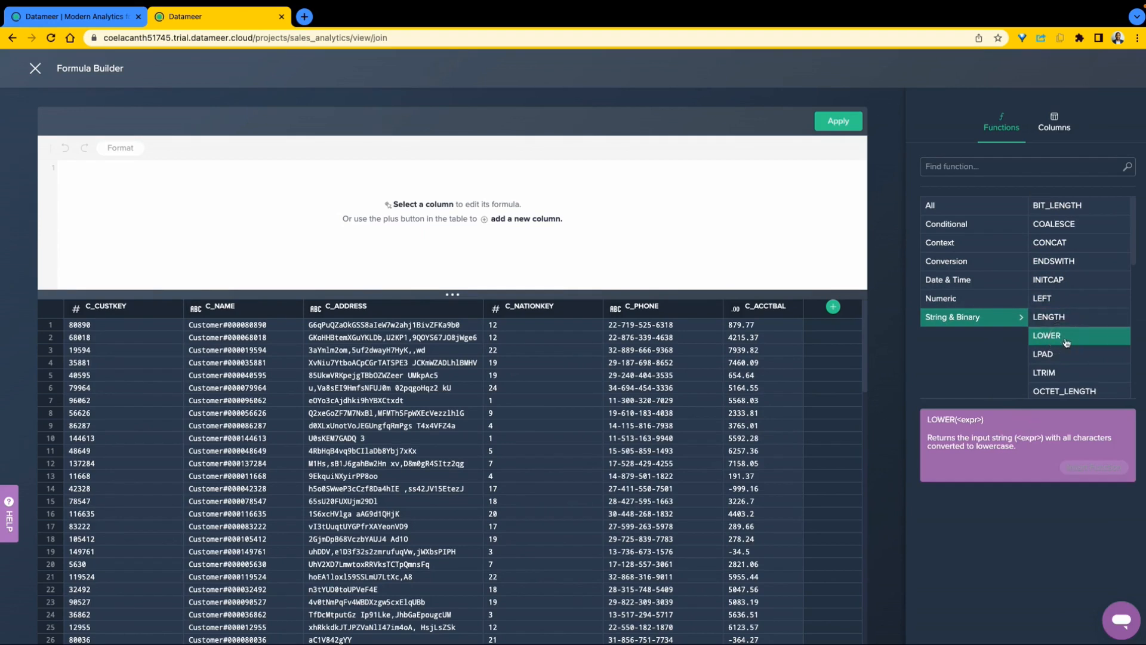
- Set the C_ADDRESS column's formula to LOWER(Source.C_ADDRESS) and apply it to the JOIN recipe
left_click(457, 312)
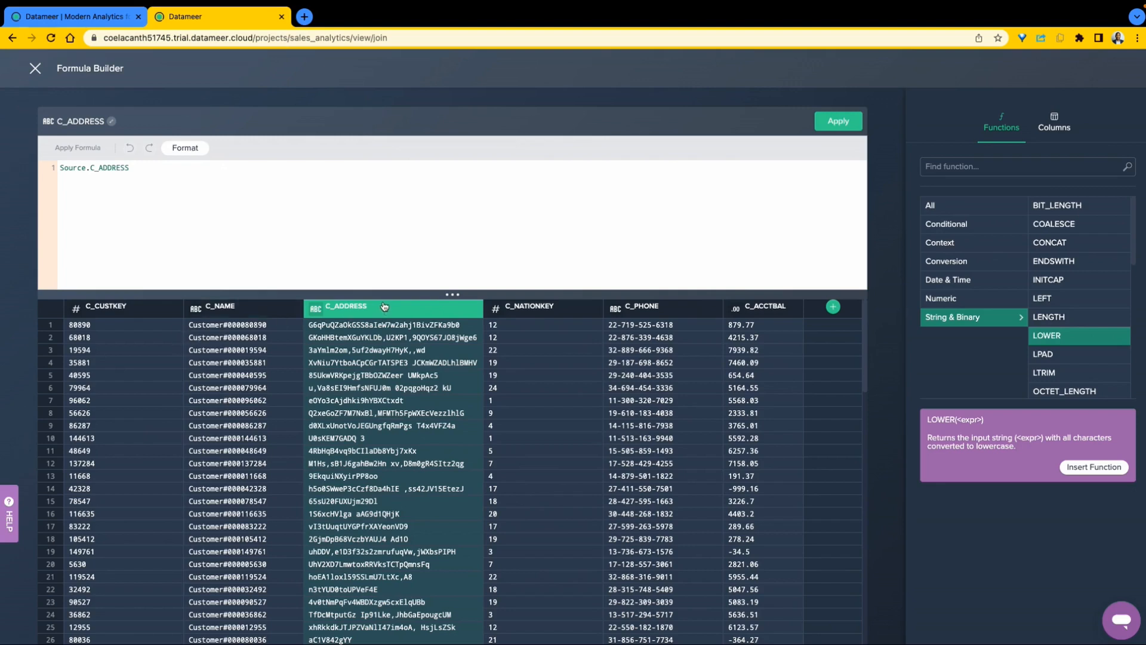
left_click(1094, 467)
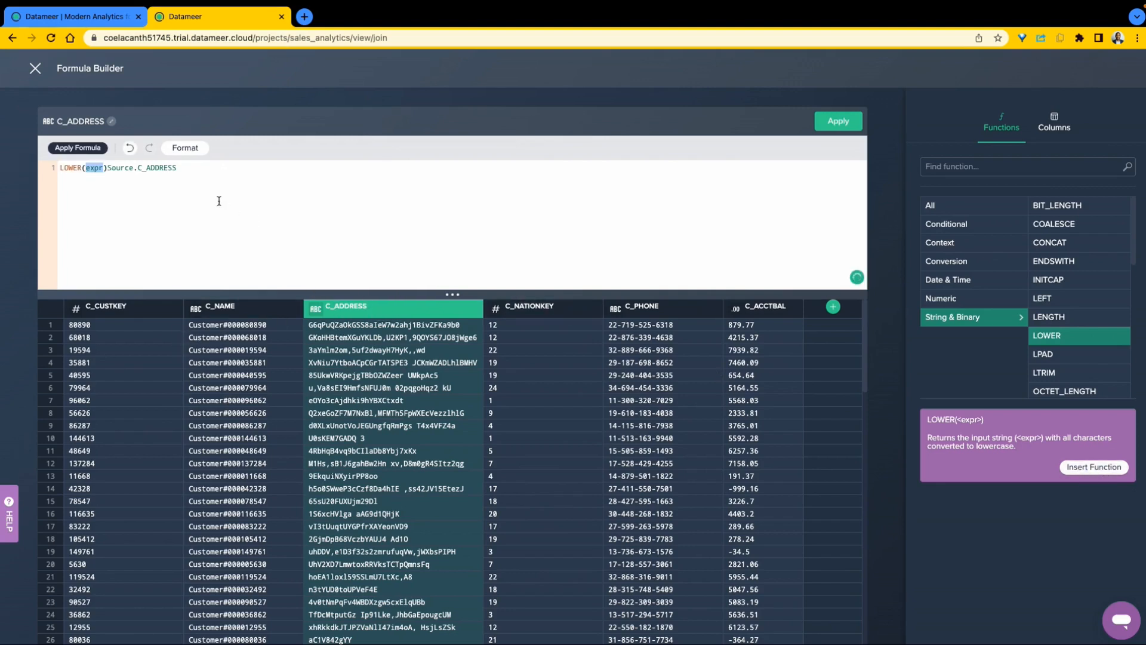
left_click_drag(177, 168, 109, 167)
left_click(66, 147)
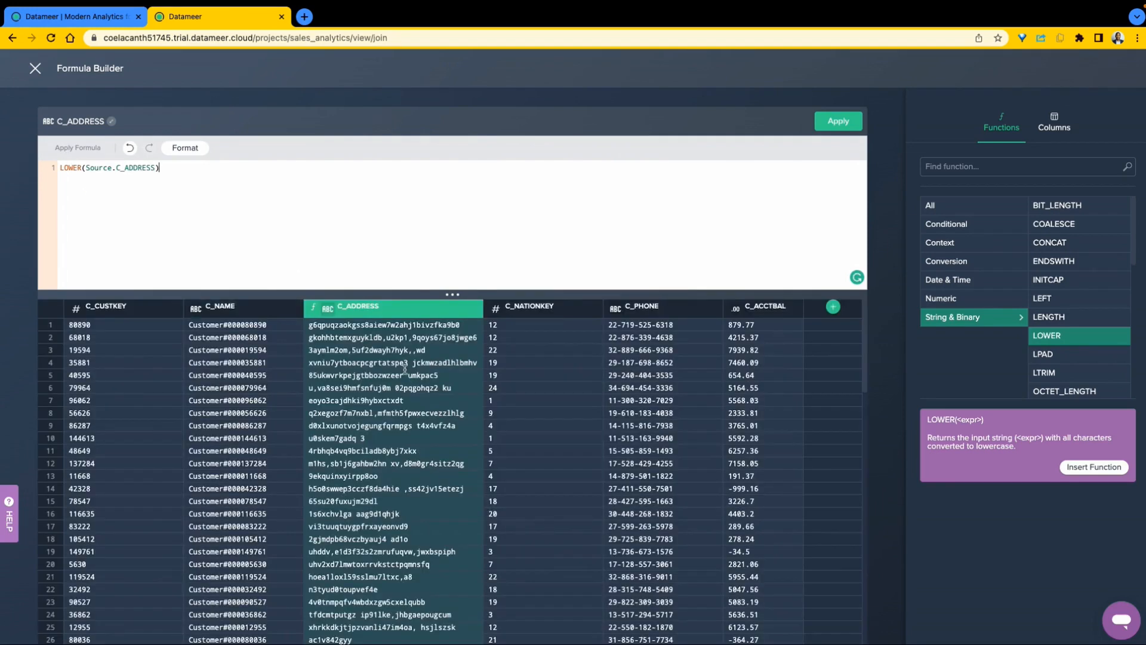
scroll(438, 392, "down", 12)
scroll(438, 393, "down", 6)
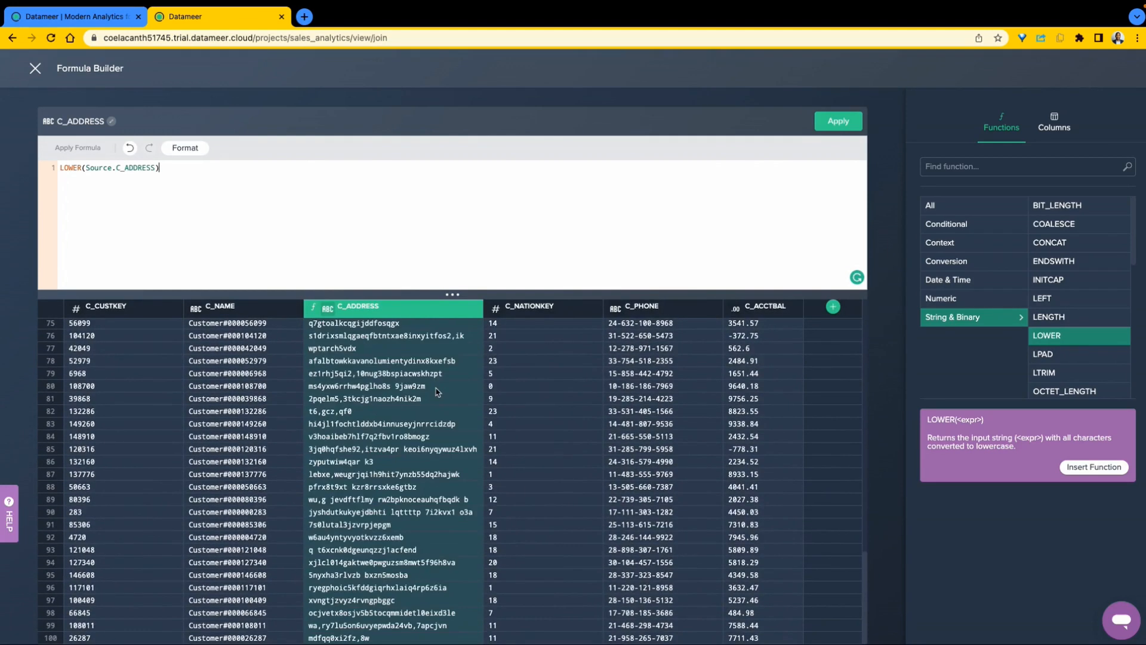
left_click(839, 122)
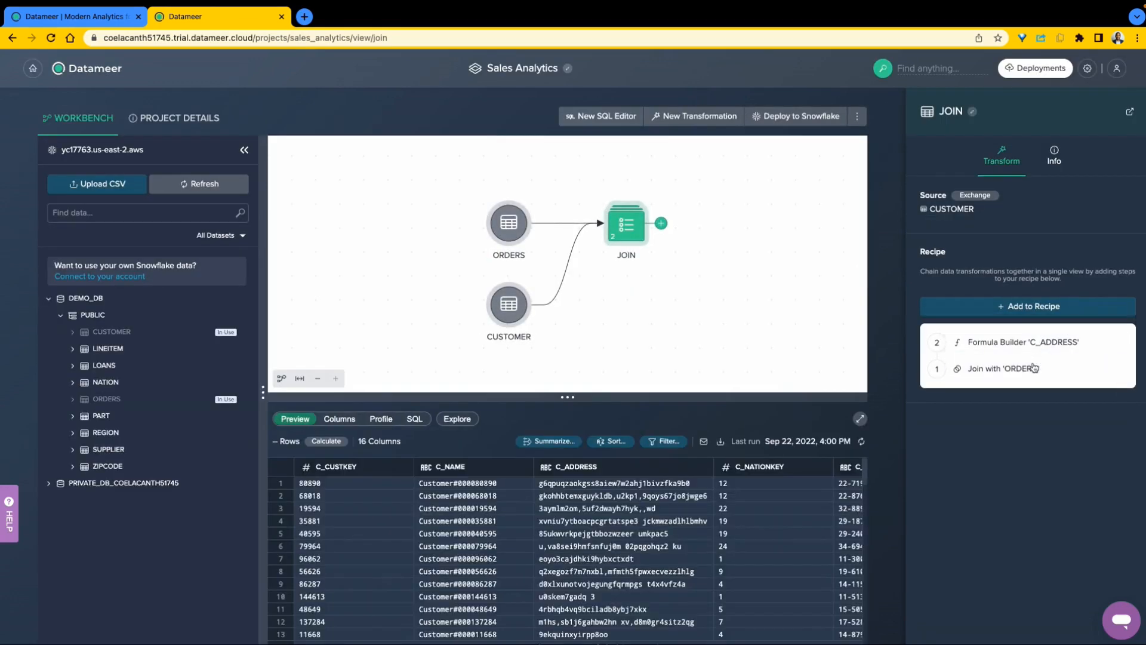
- Deploy the JOIN result to Snowflake as a view named CUSTOMERORDERS in the private database's PUBLIC schema
mouse_move(1036, 357)
mouse_move(1121, 368)
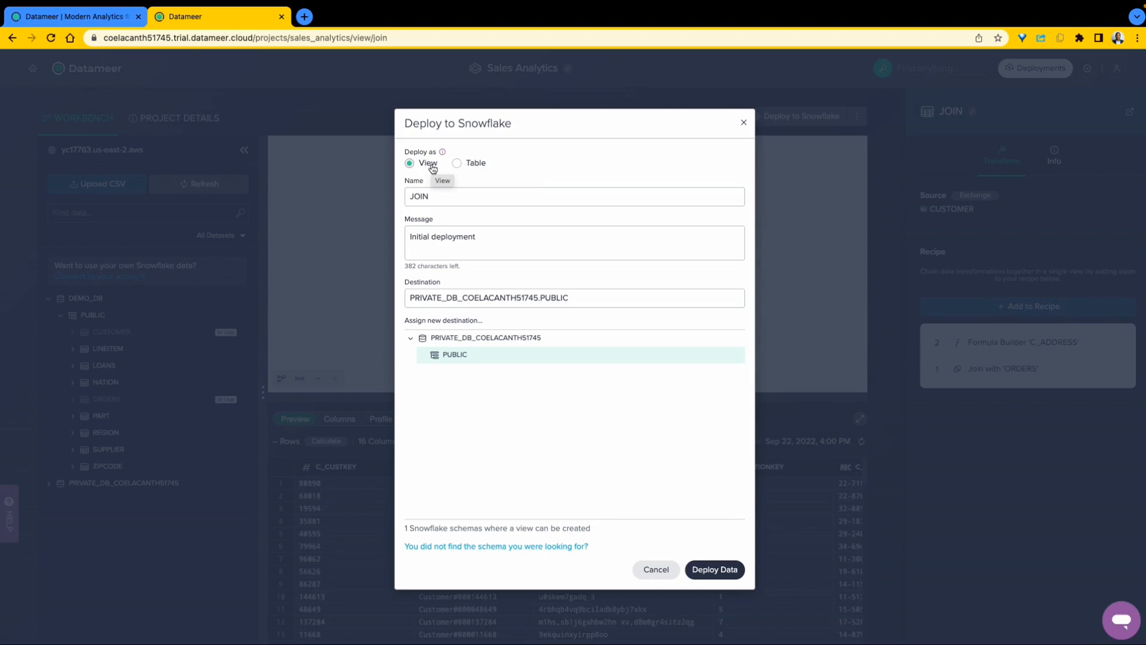
left_click(458, 165)
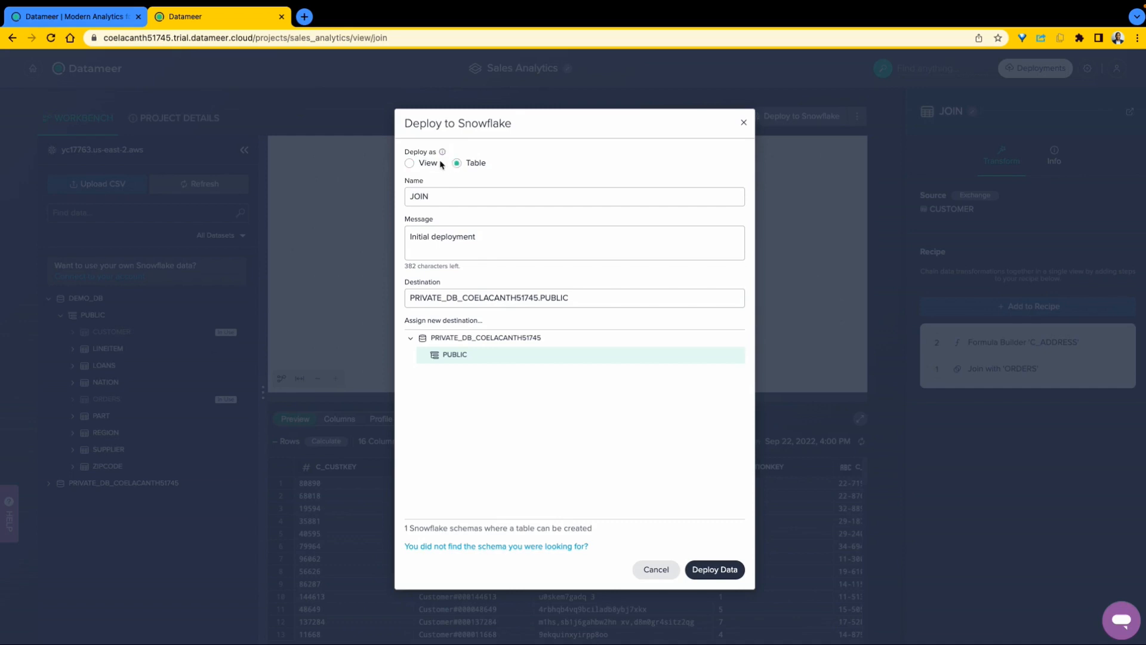
left_click(435, 164)
left_click_drag(437, 196, 372, 194)
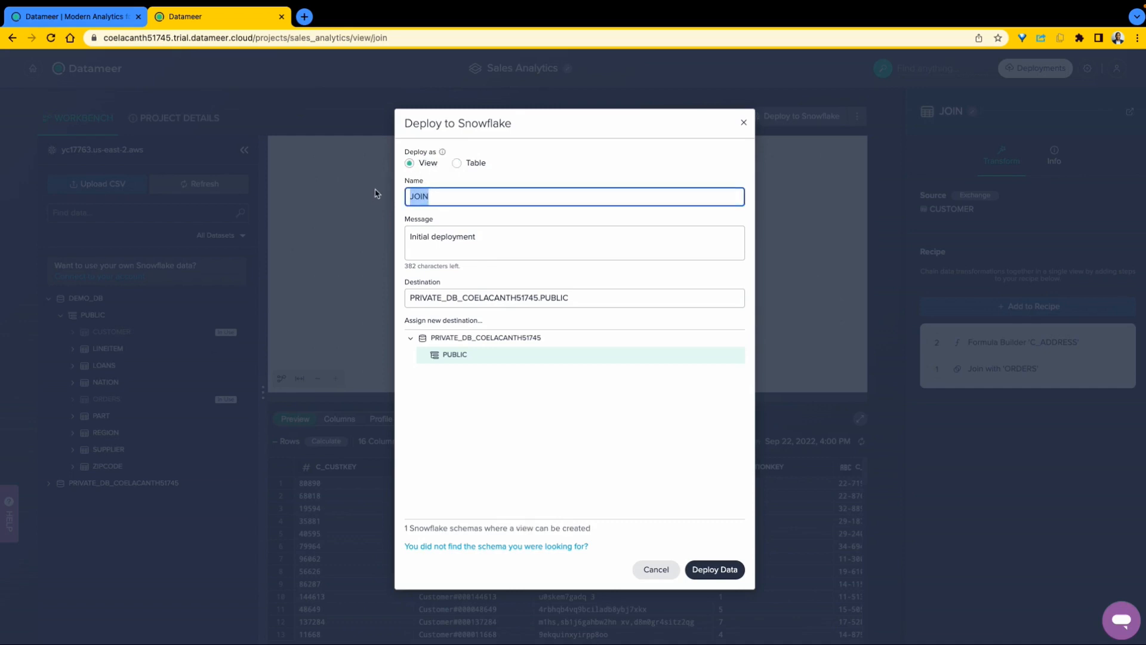
type("CUSTOMERORD")
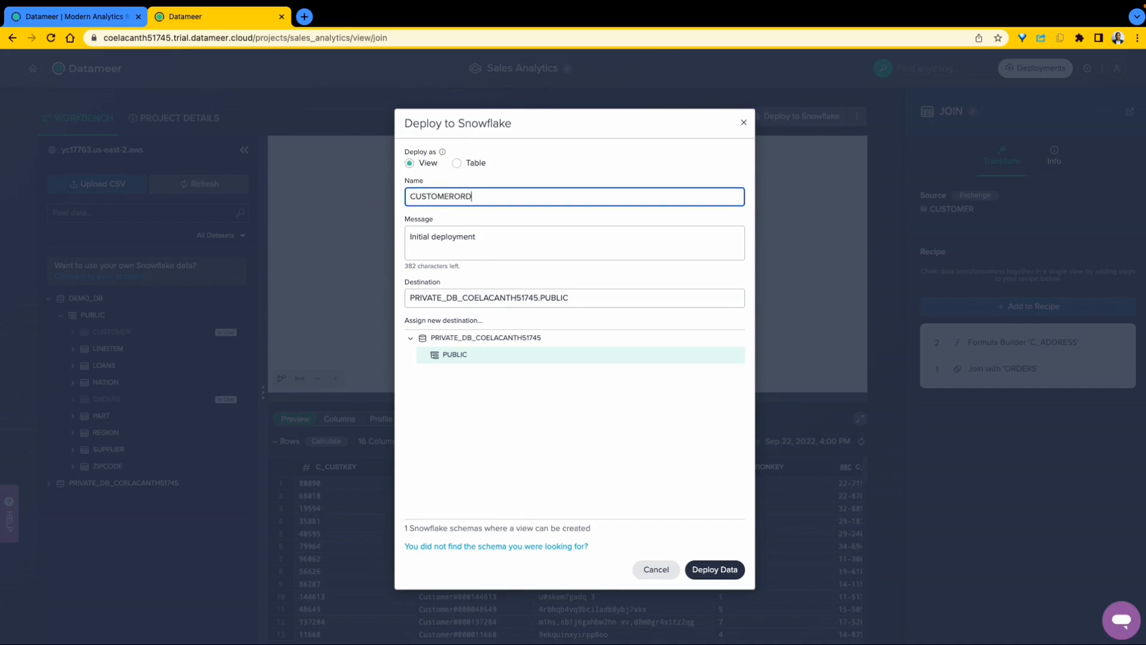
type("DERS")
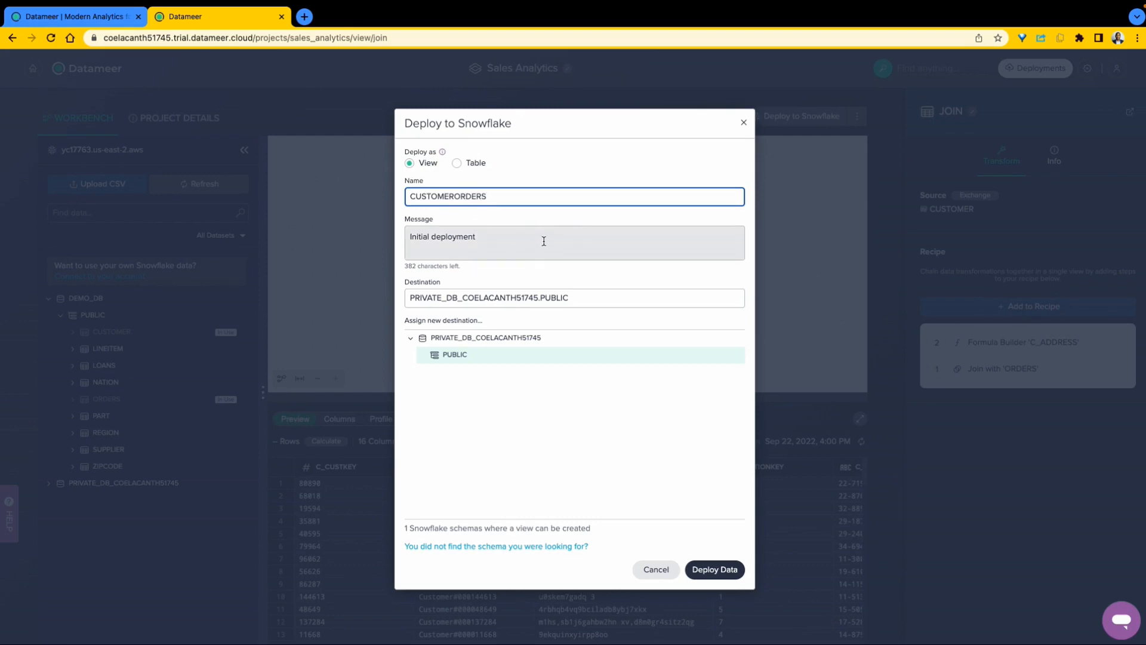
left_click(708, 571)
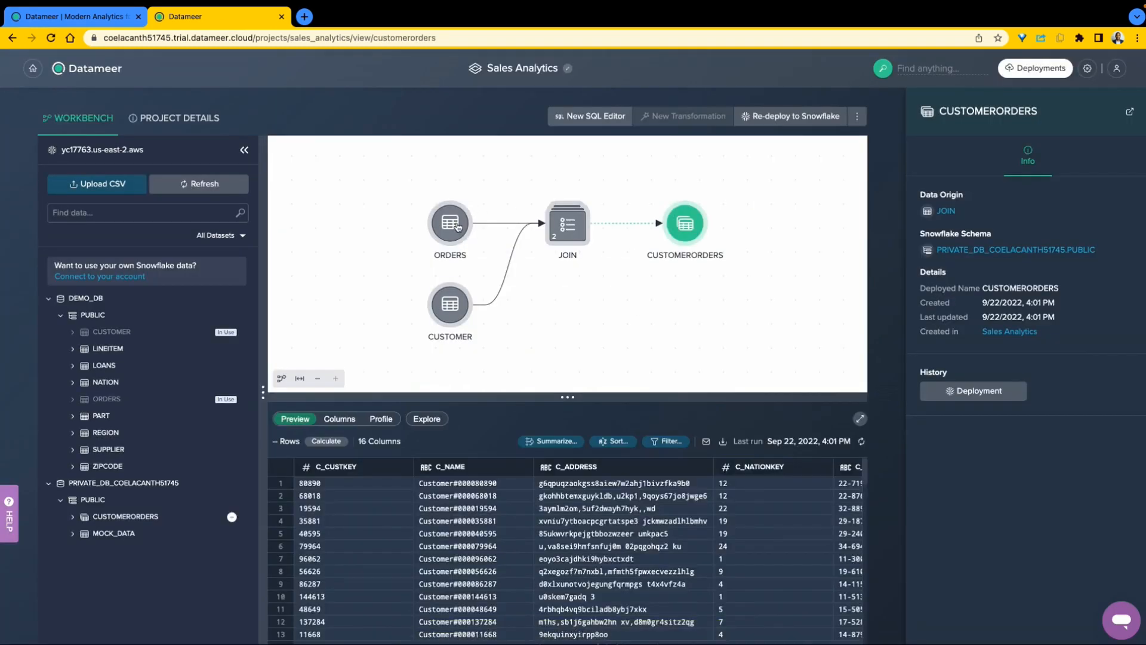
left_click(578, 232)
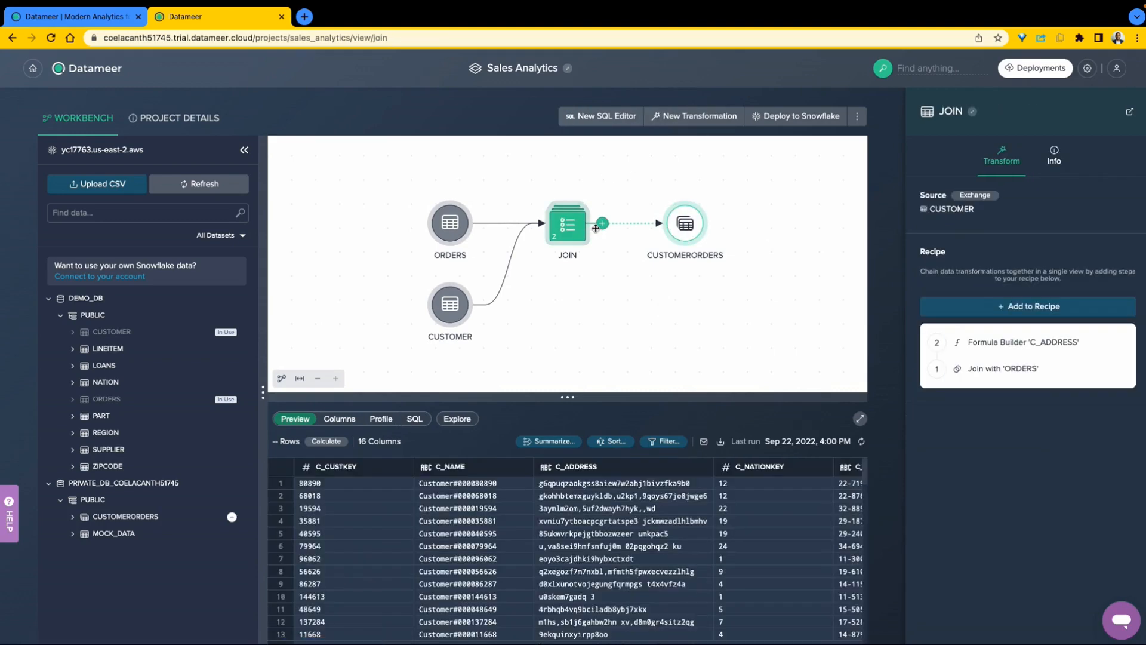
left_click(693, 237)
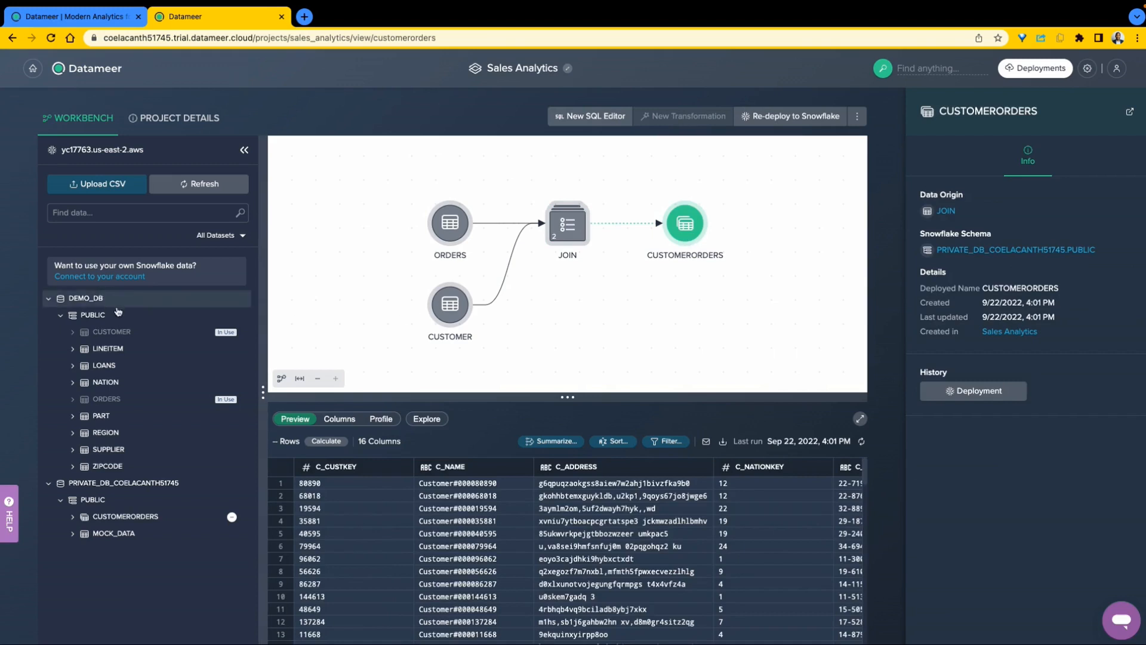
- Examine the columns of the deployed CUSTOMERORDERS view in the private database's PUBLIC schema and collapse its column list again
left_click(72, 517)
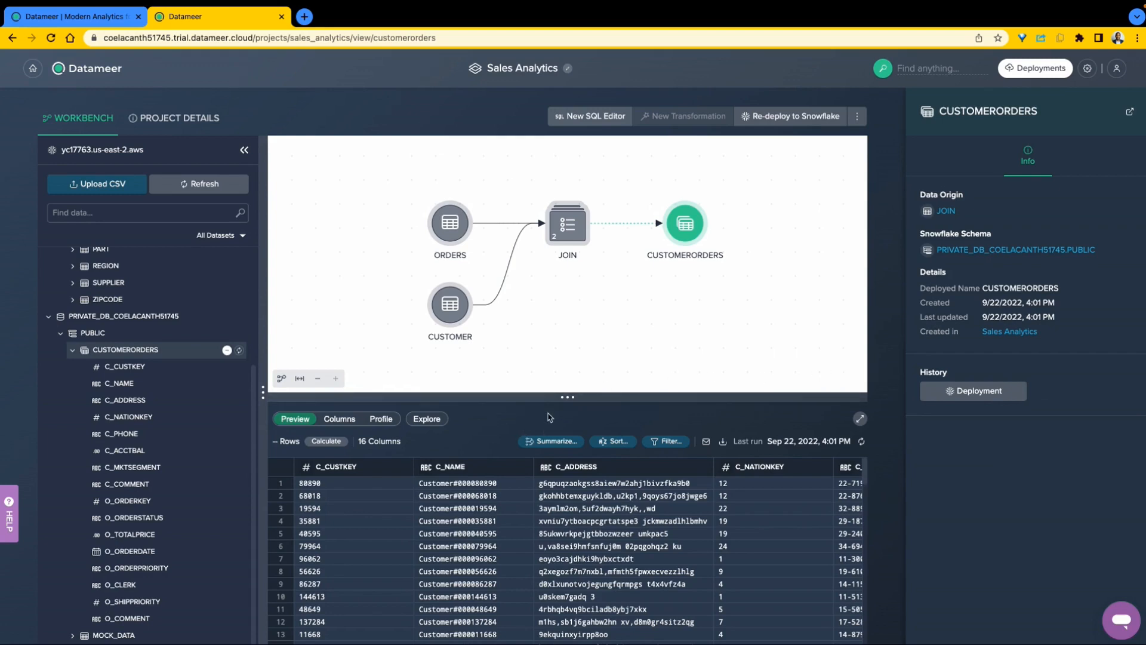
left_click(73, 353)
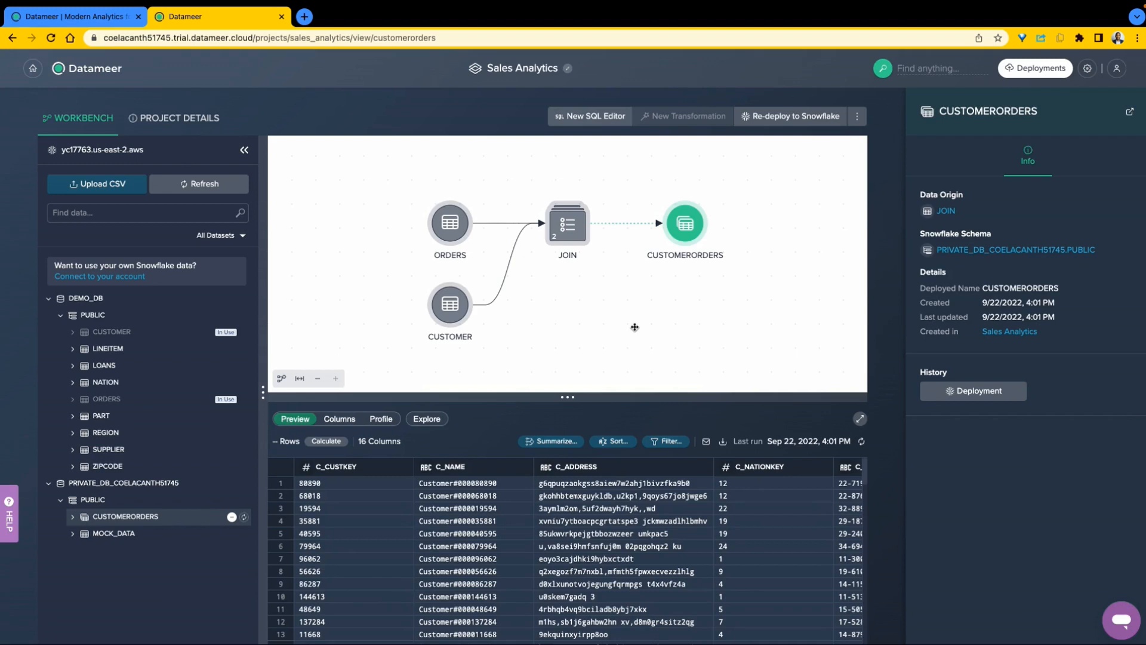
- Return to the project list, inspect the Sales Analytics project's properties and reopen the project
left_click(112, 71)
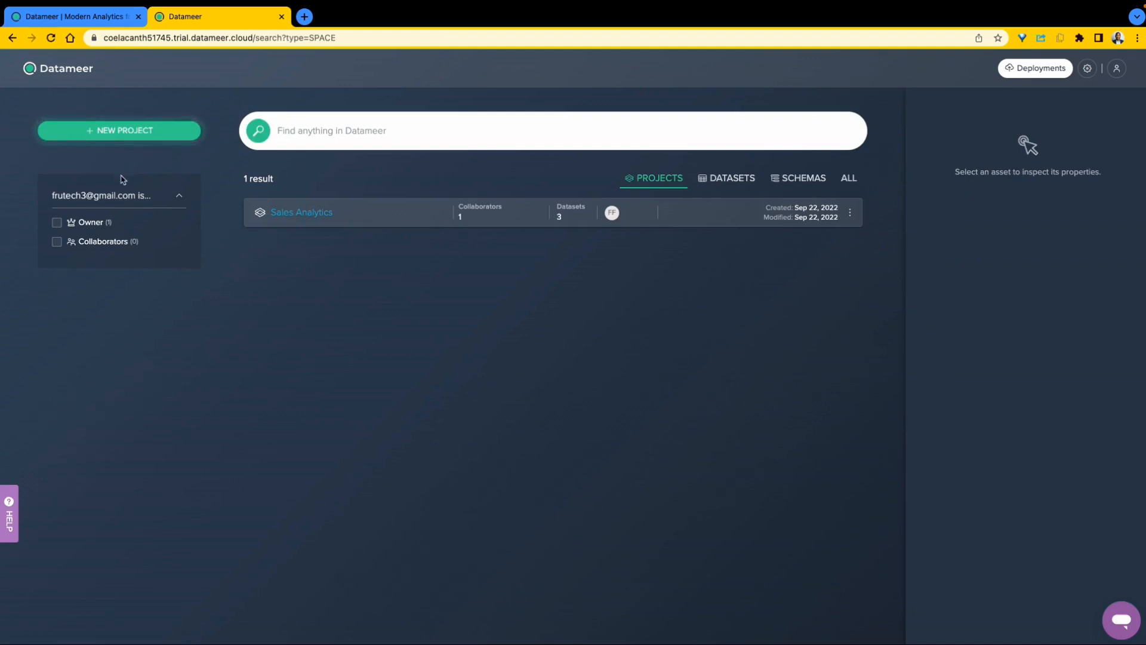
left_click(374, 219)
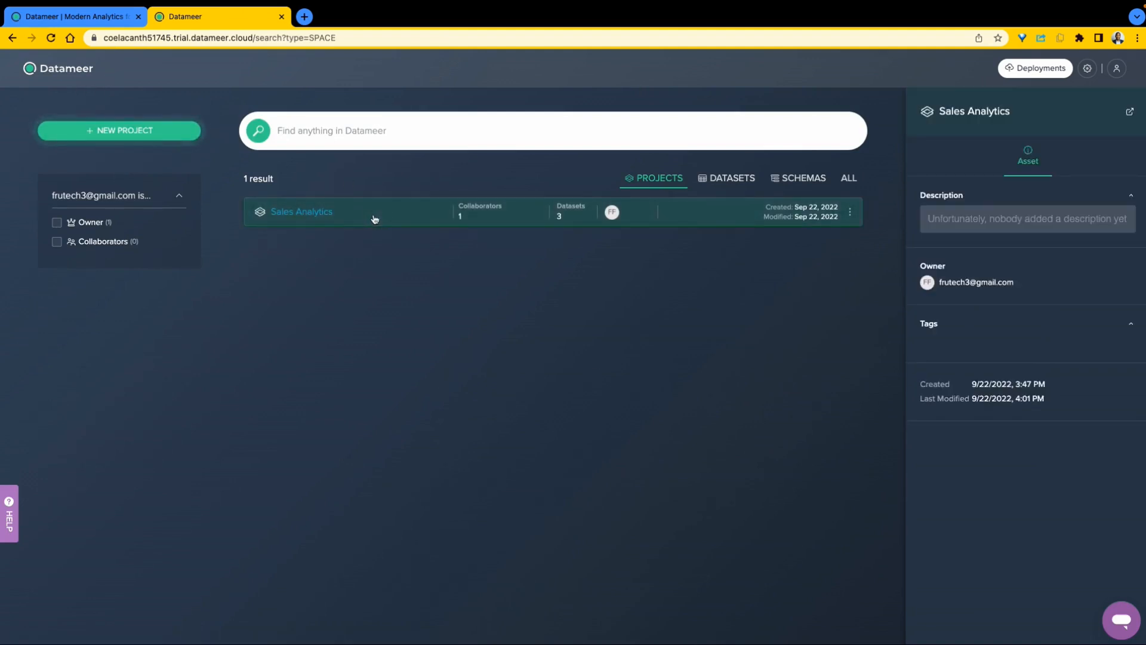
left_click(328, 215)
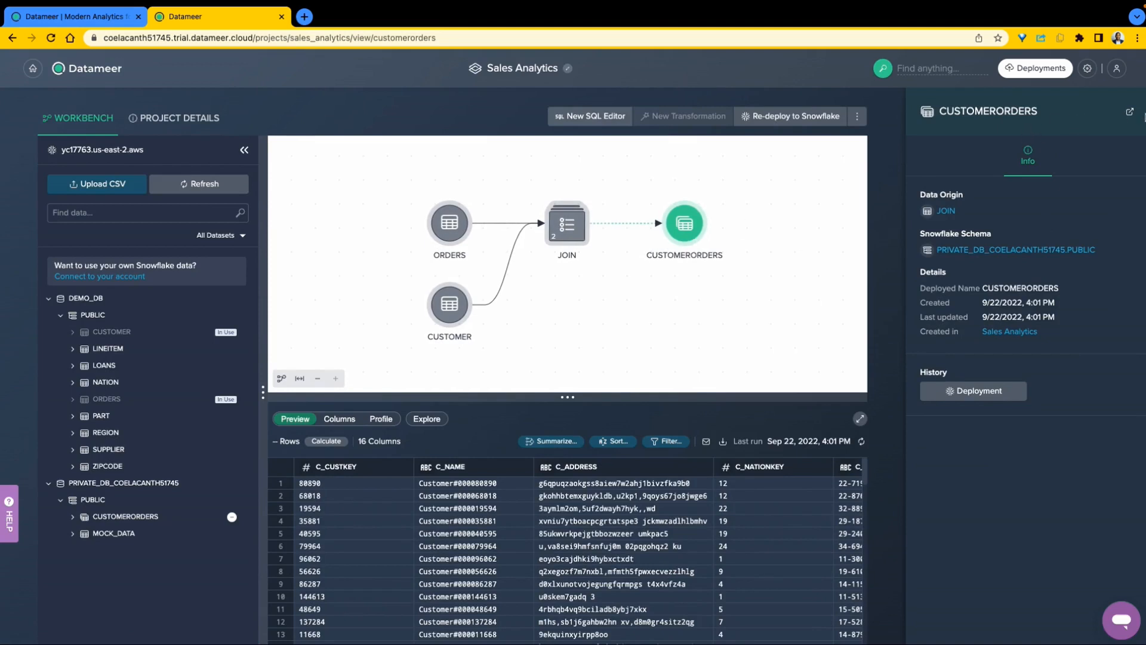
- Open the CUSTOMERORDERS view's full details and review its data preview, info, description editor and comment box without entering any text
left_click(1132, 115)
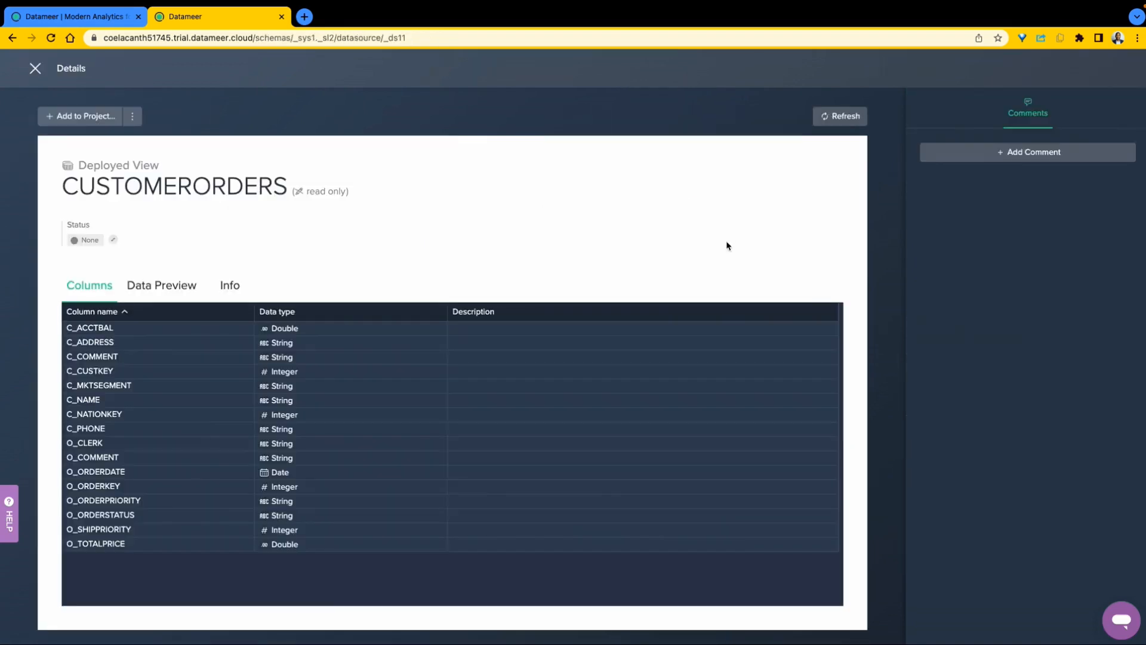
left_click(172, 290)
left_click(227, 286)
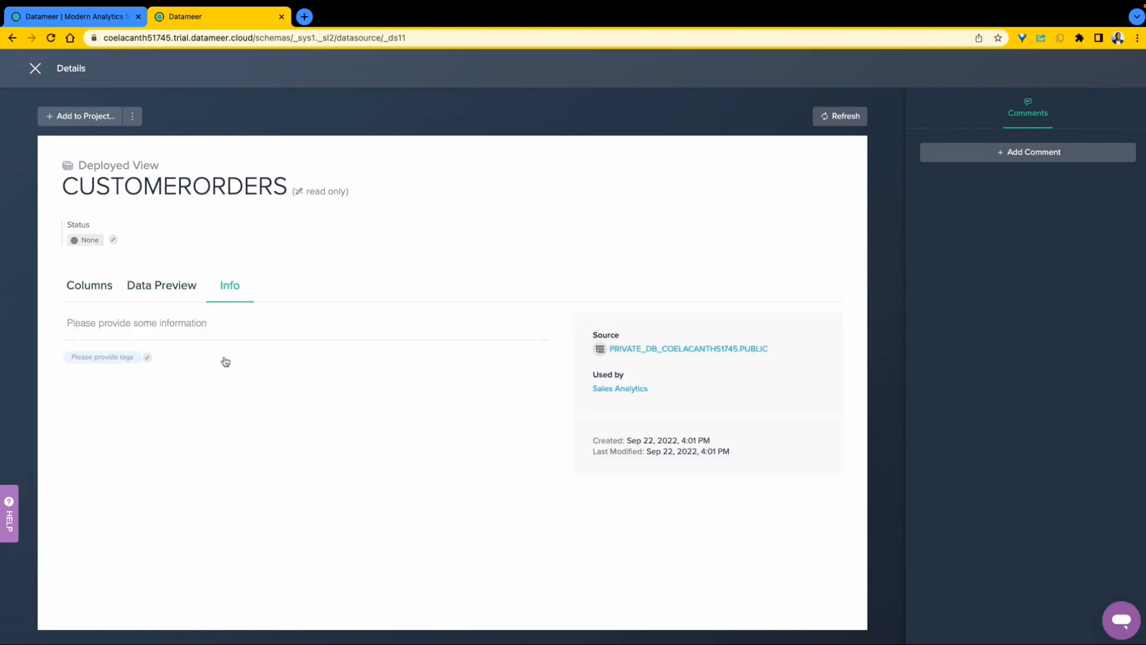
left_click(170, 322)
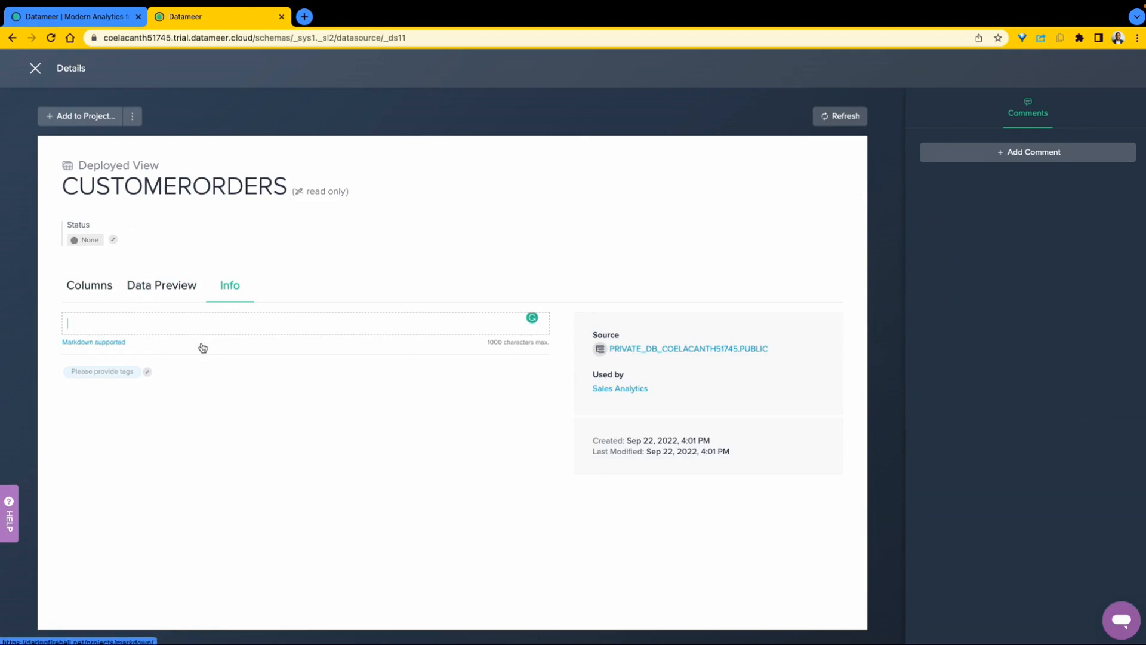
left_click(1028, 152)
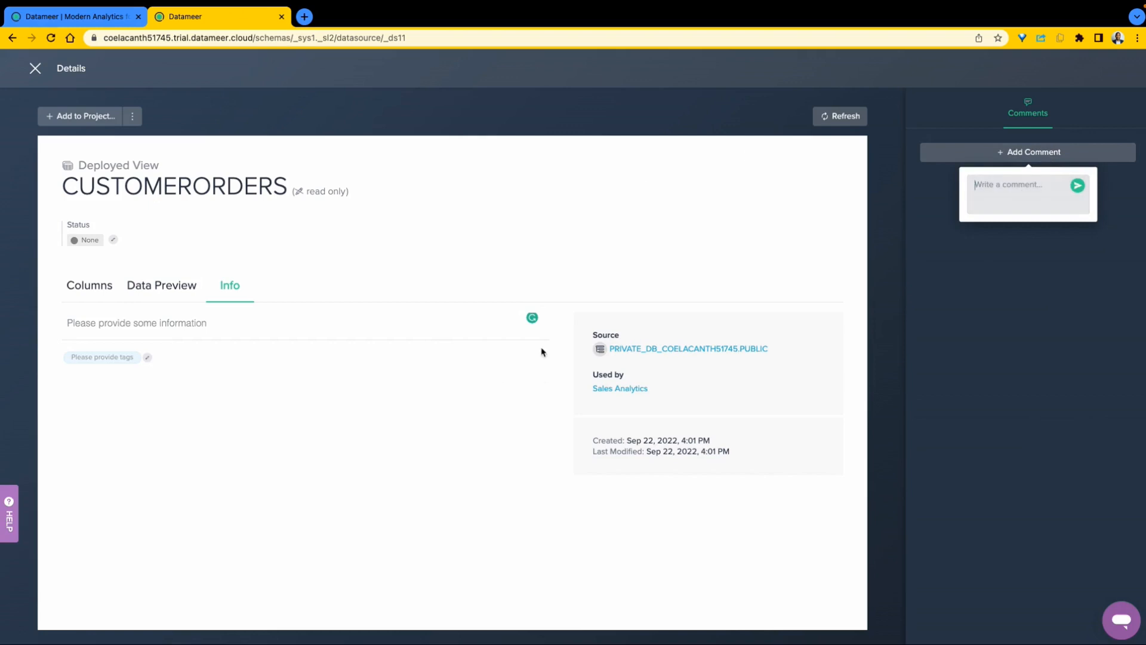
key("Escape")
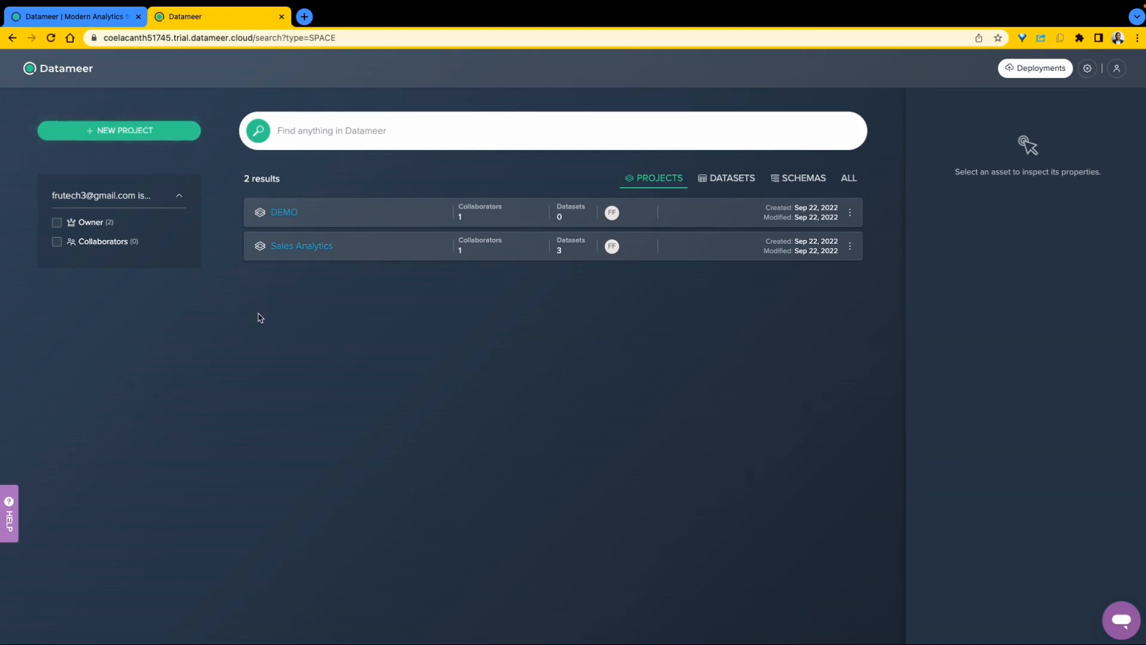
- Switch to the Datameer website's home page
left_click(72, 16)
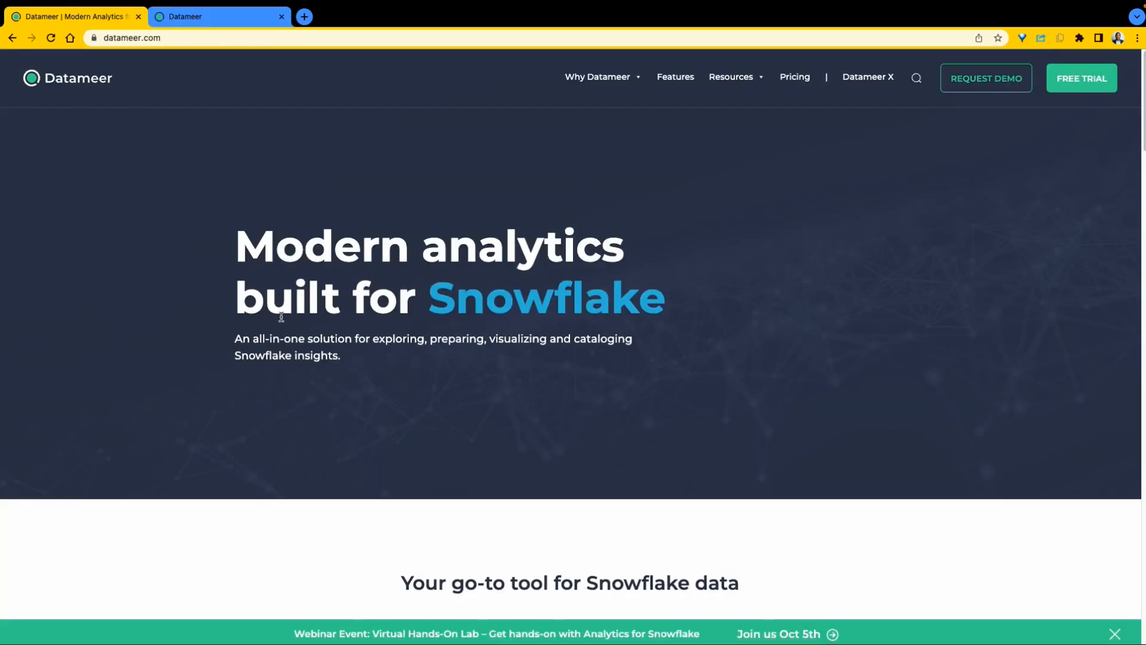